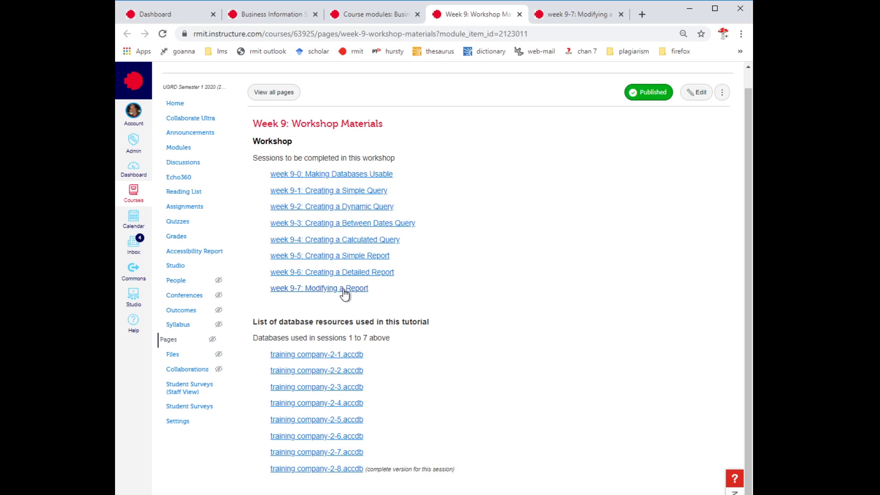
- Switch to the week 9-7: Modifying a Report page and scroll to its instructions
click(588, 10)
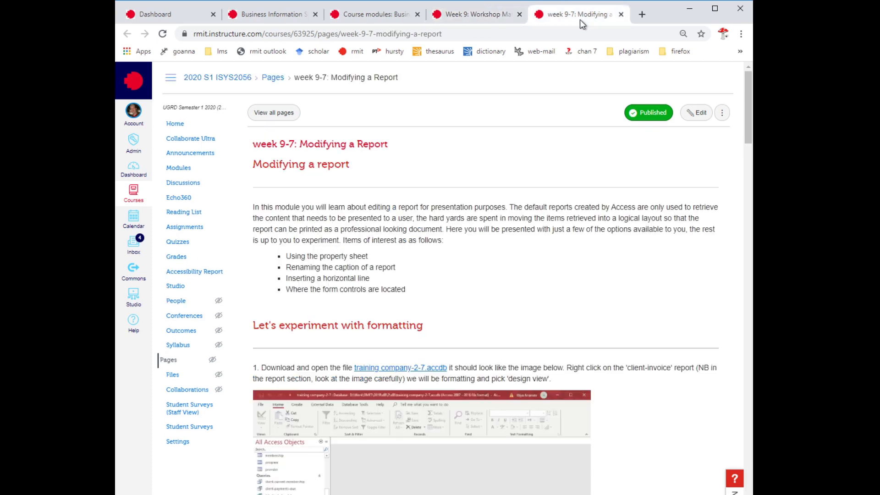
scroll(452, 245, down, 2)
scroll(452, 249, down, 1)
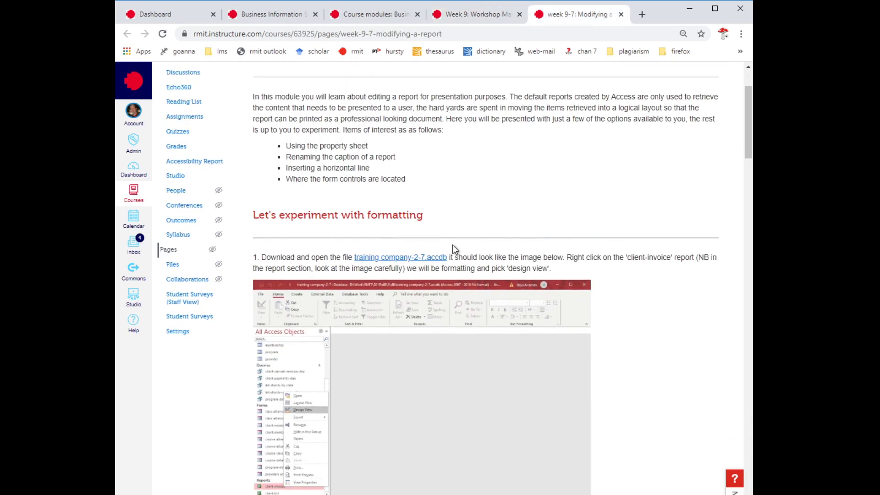
- Highlight the property sheet and horizontal line phrases, then bring up the File Explorer list
drag(370, 150, 313, 147)
click(357, 160)
drag(374, 167, 326, 168)
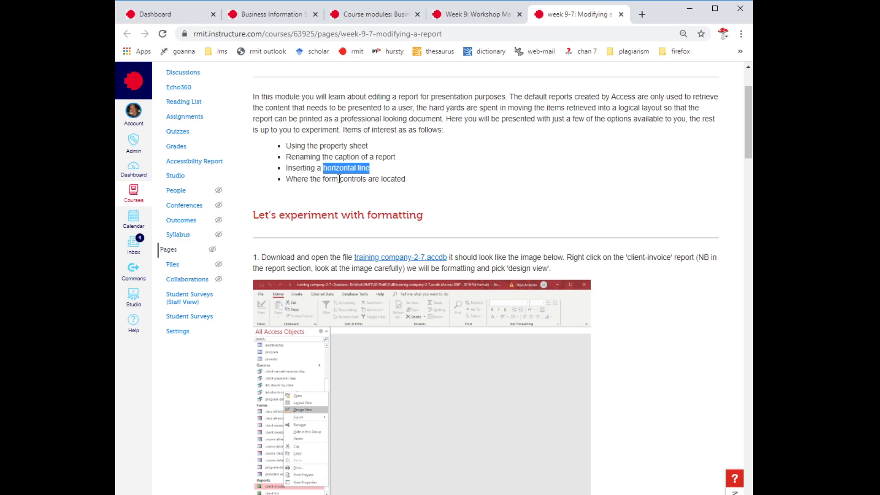
click(353, 179)
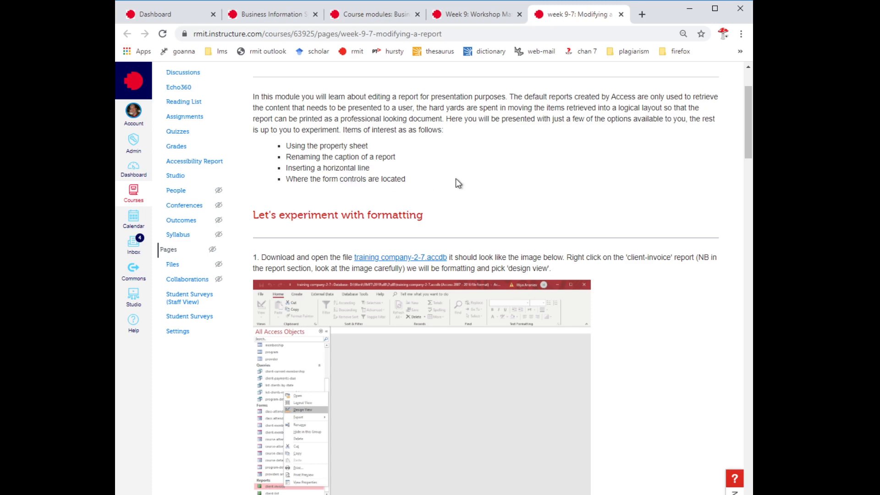
scroll(456, 178, down, 1)
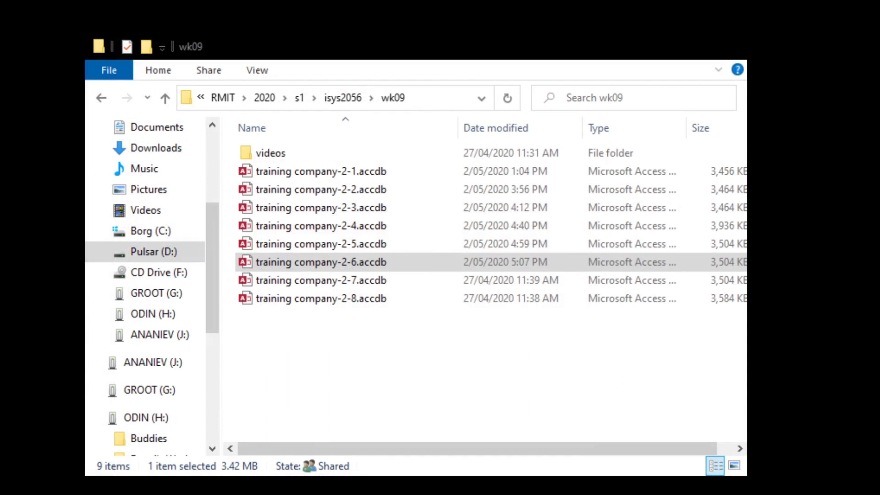
click(659, 80)
- Pick training company-2-7.accdb among the wk09 databases and open it in Access
click(362, 282)
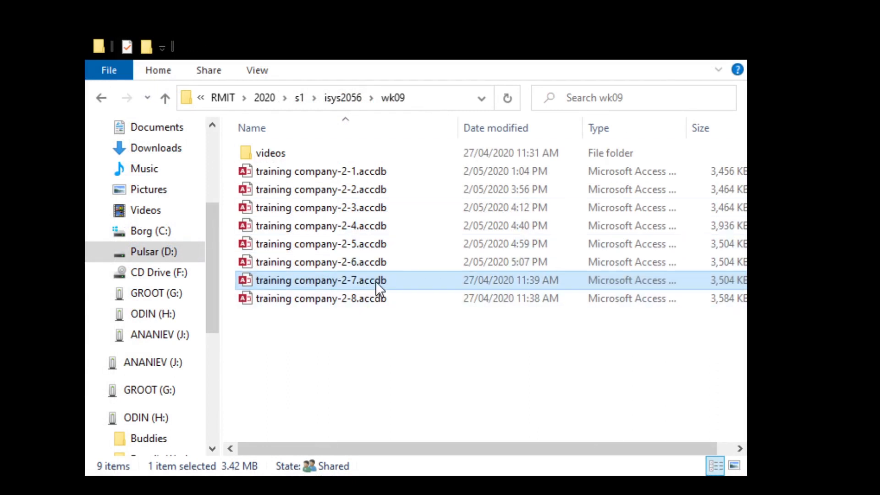
click(352, 297)
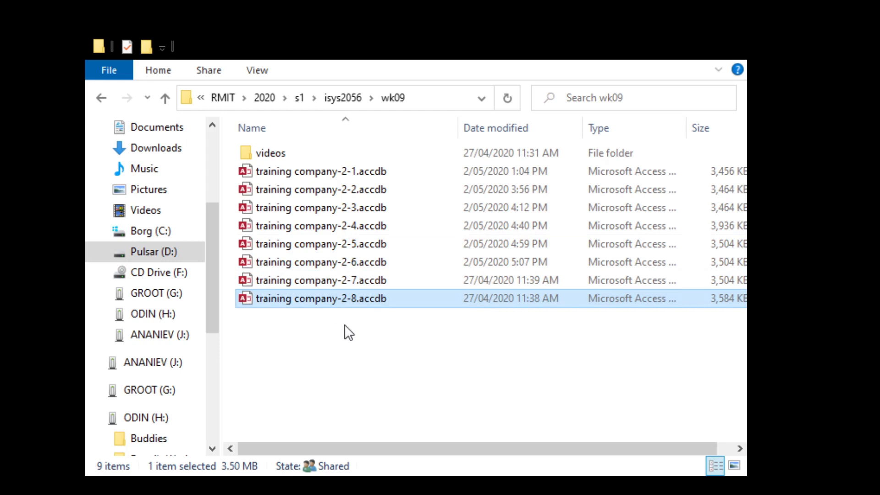
click(342, 283)
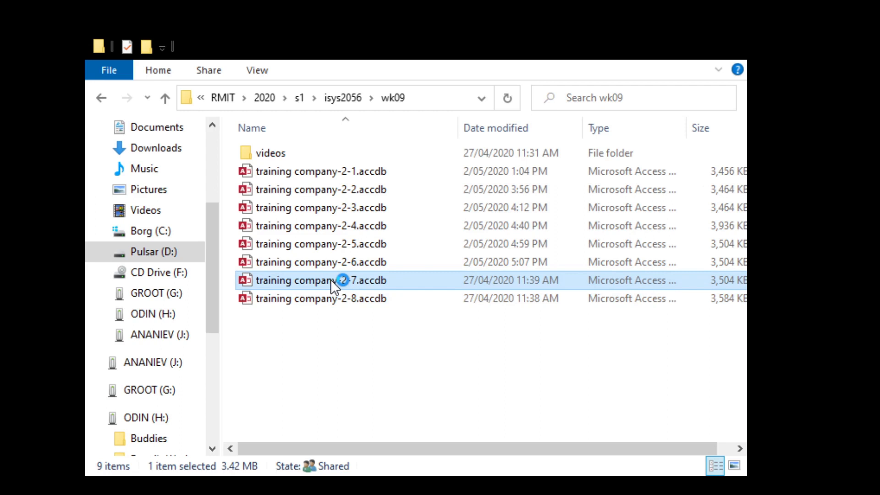
double_click(331, 279)
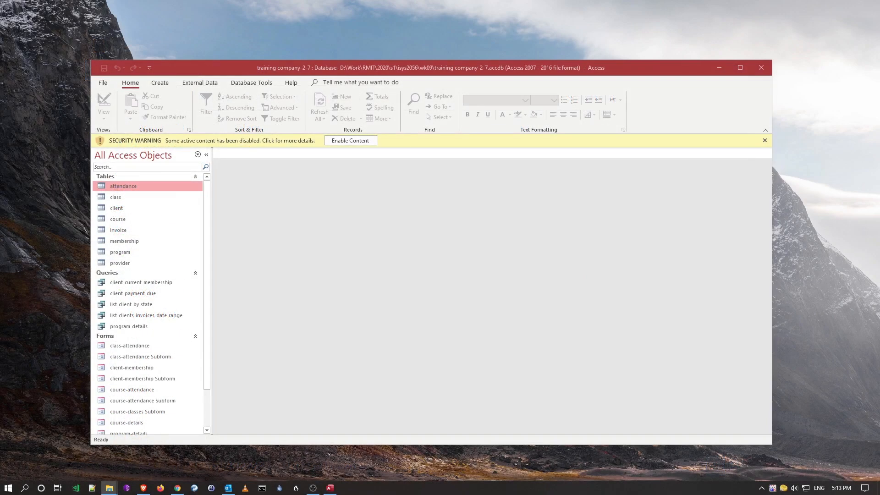
- Maximize Access, enable content, and open the client-invoice report in Design View
double_click(402, 60)
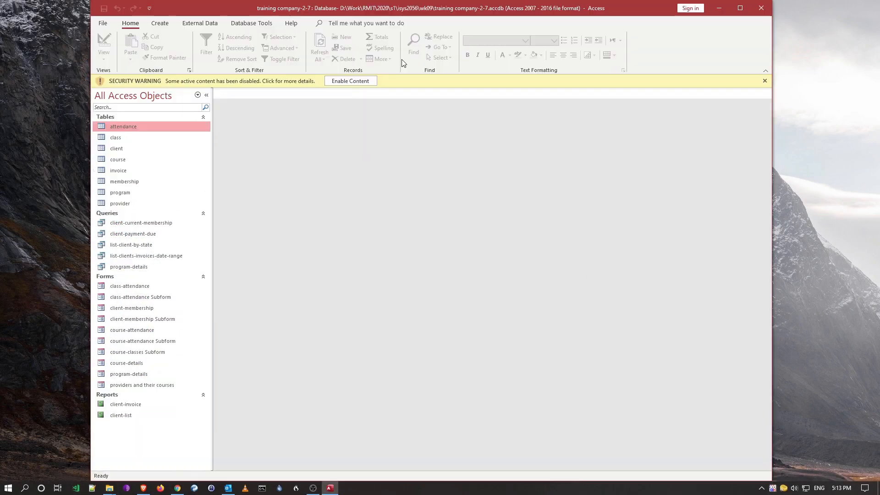
click(354, 83)
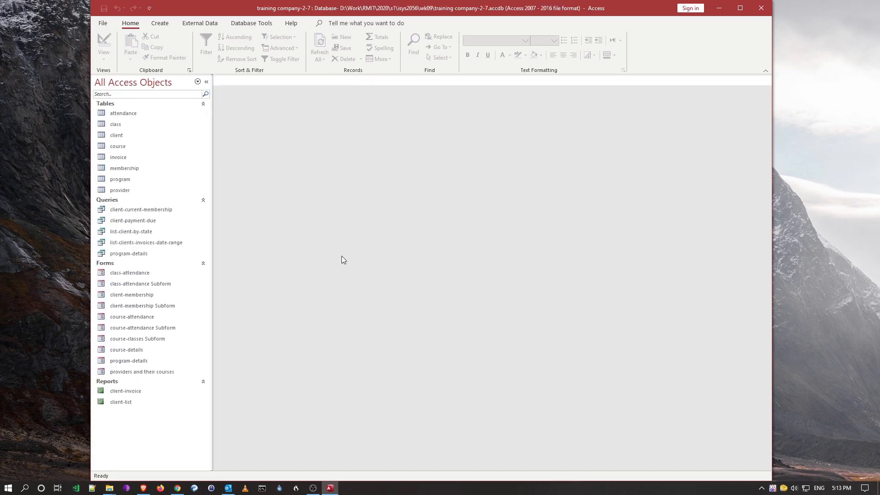
click(138, 391)
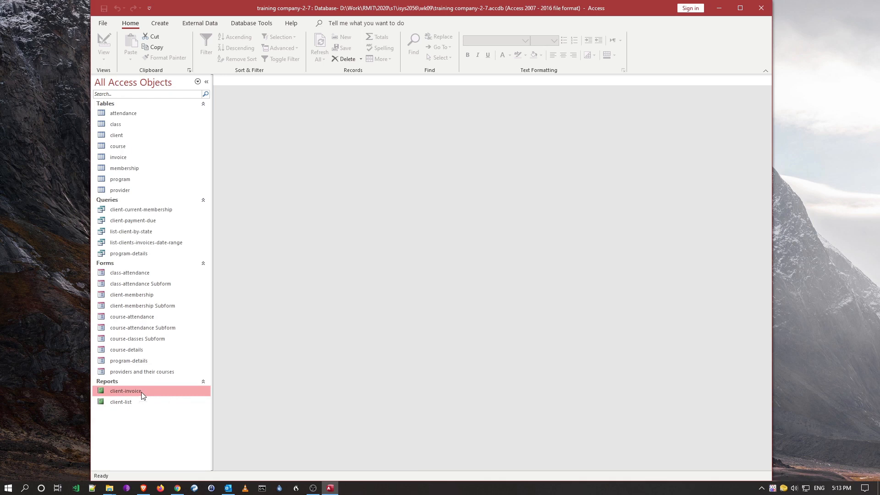
right_click(141, 392)
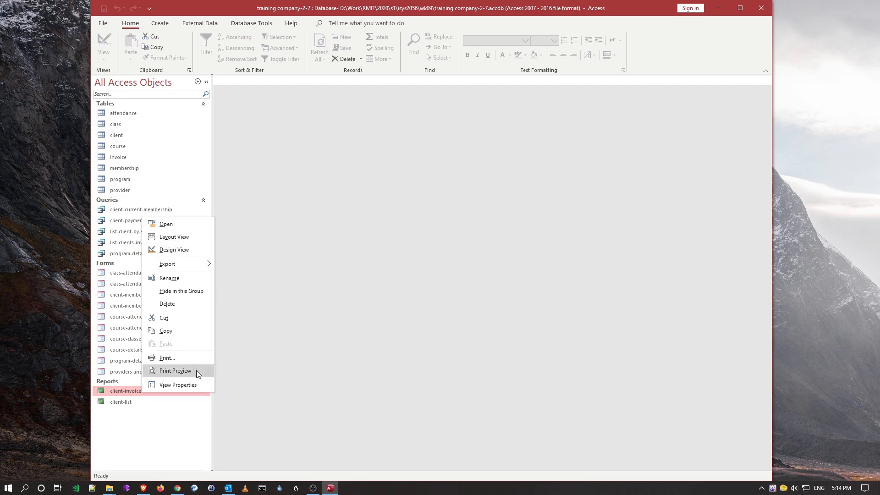
click(296, 278)
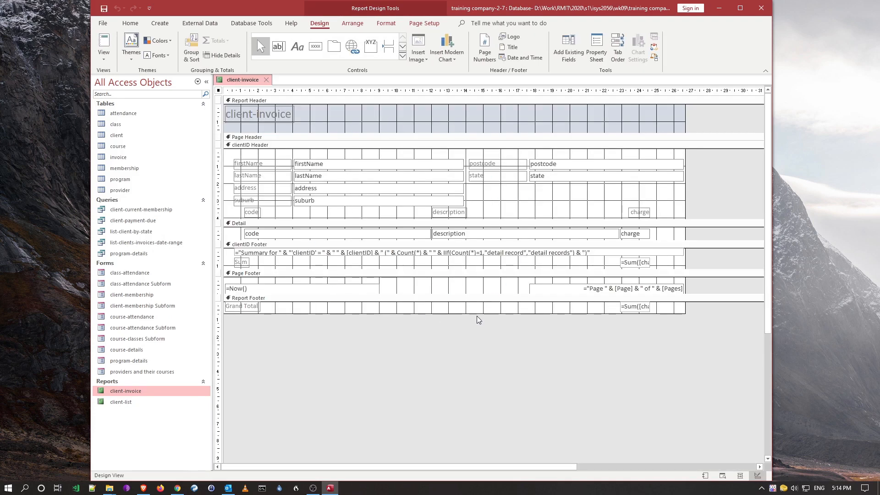
click(642, 309)
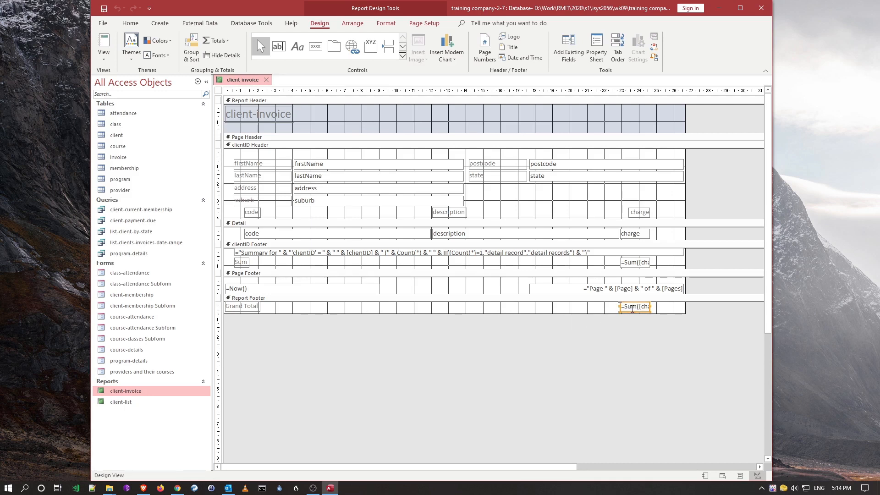
click(632, 265)
click(629, 308)
click(106, 44)
text(12)
key(Return)
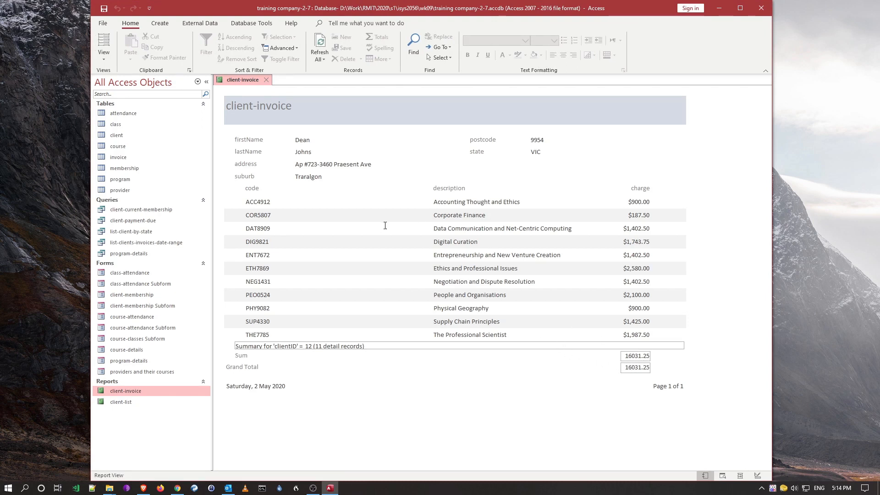
click(103, 59)
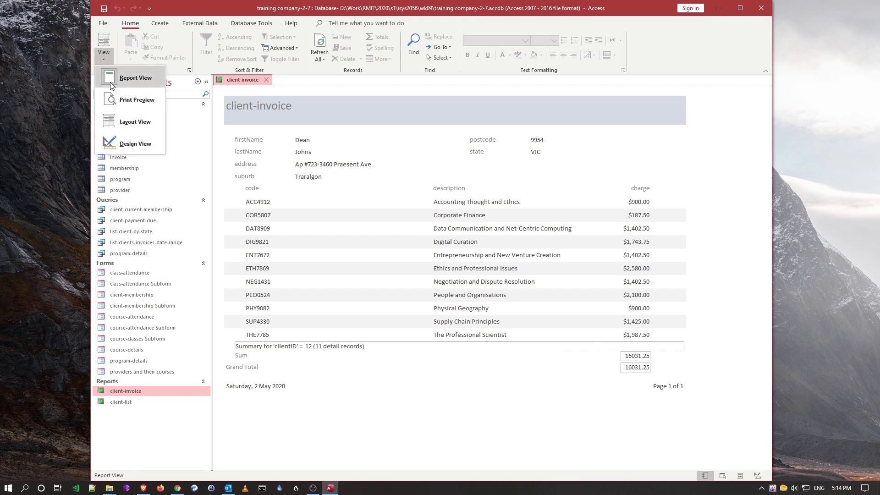
click(131, 143)
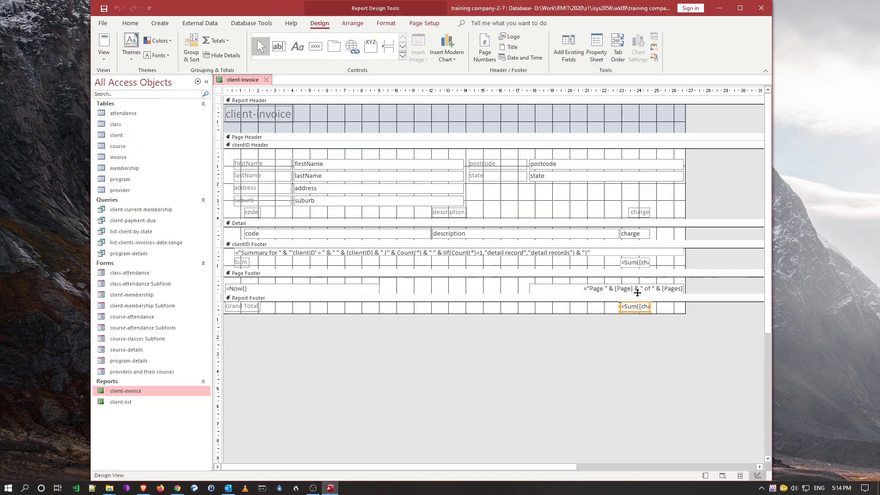
- Set the grand total sum box's Format property to Currency
click(632, 263)
click(633, 306)
click(597, 55)
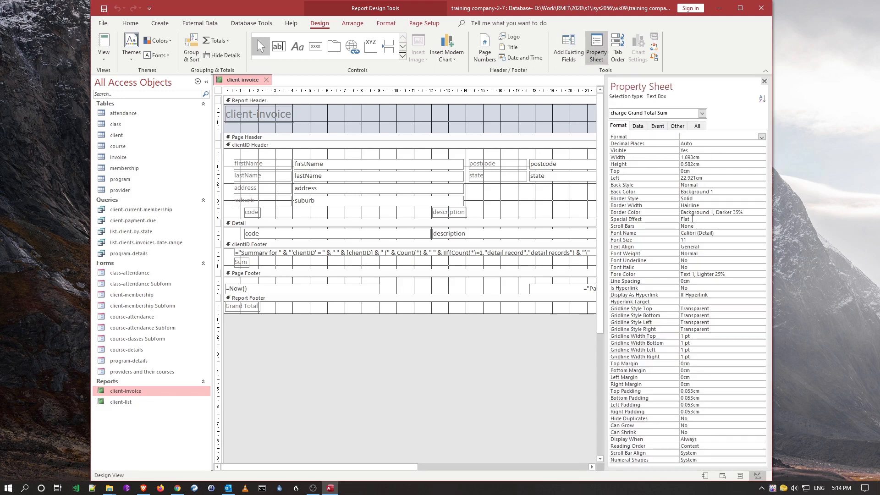
click(733, 138)
click(761, 136)
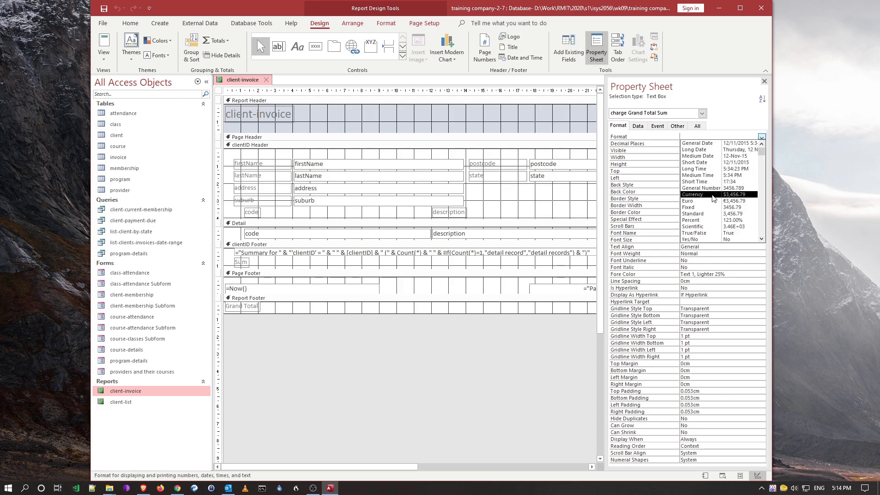
click(714, 198)
- Set the Sum Of charge control's format to Currency as well
click(702, 113)
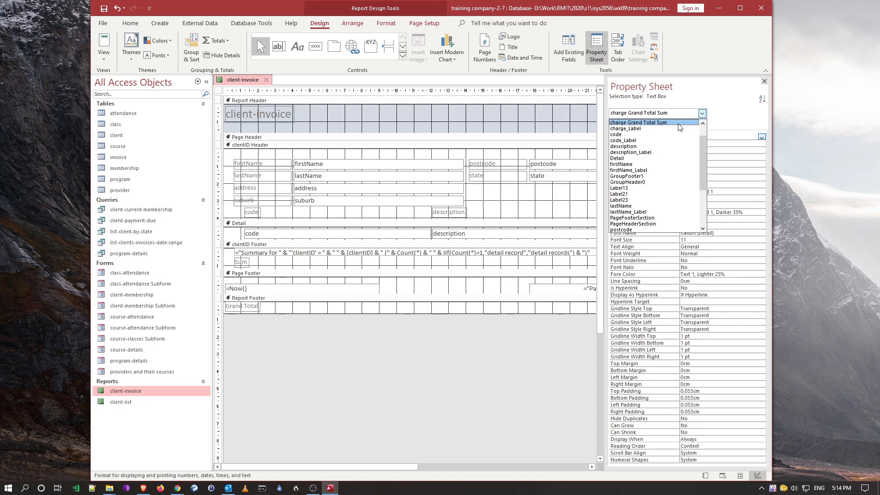
scroll(655, 167, up, 1)
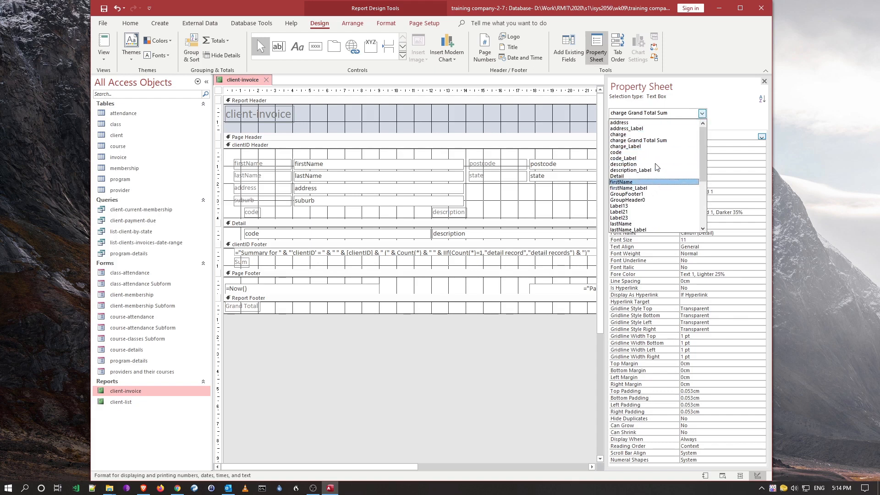
scroll(651, 202, down, 2)
scroll(646, 193, down, 3)
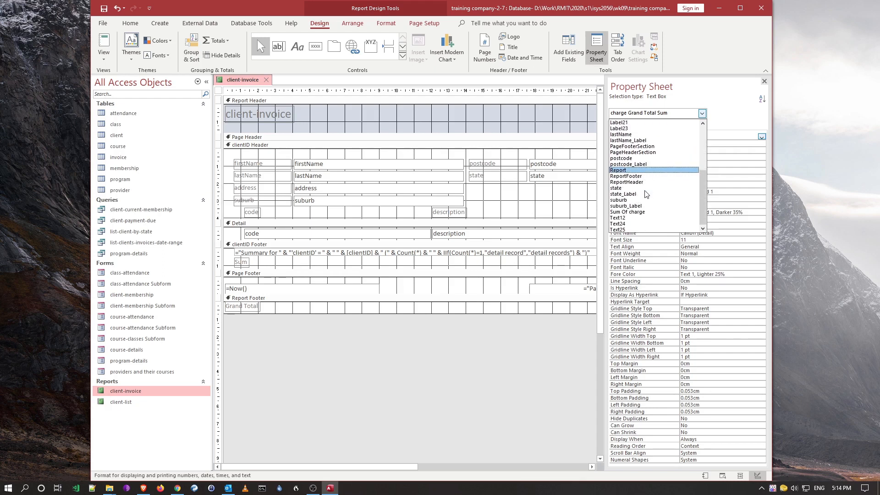
click(644, 213)
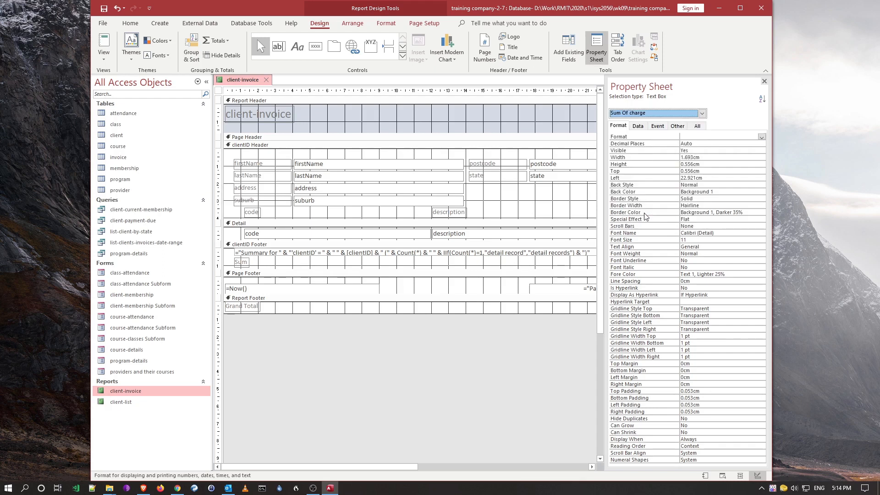
click(761, 136)
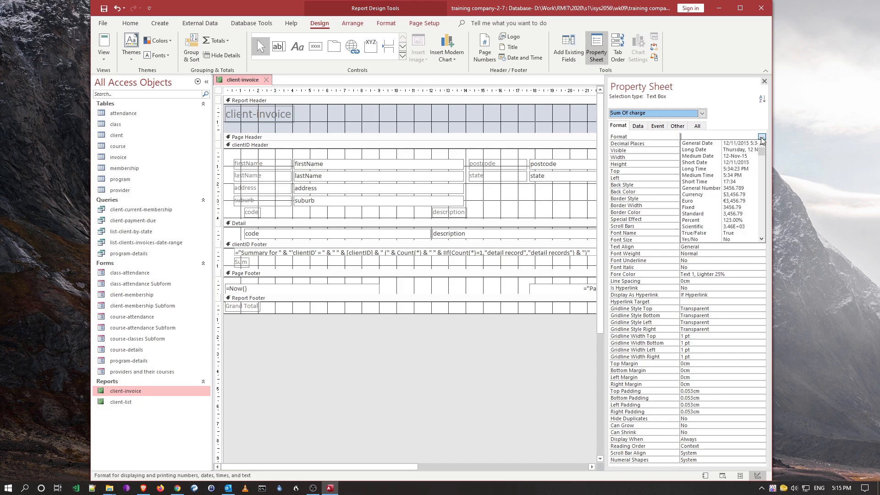
click(710, 195)
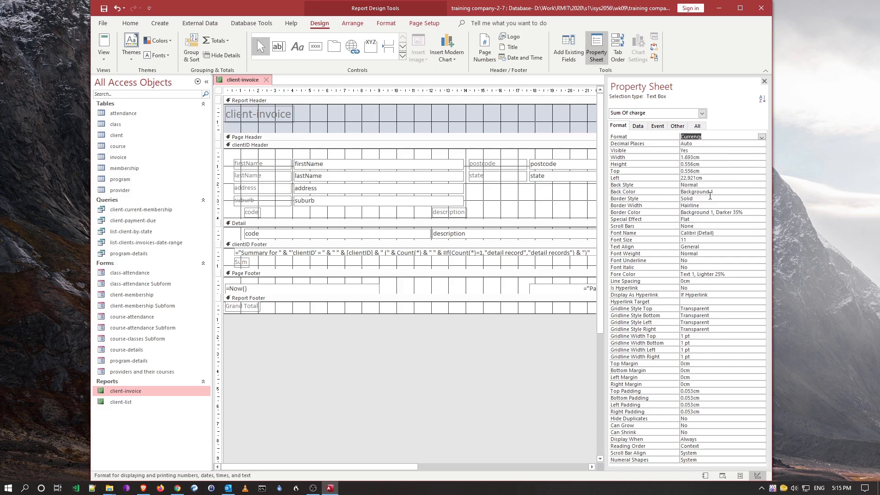
- Close the Property Sheet and widen both sum boxes to the left together
click(764, 81)
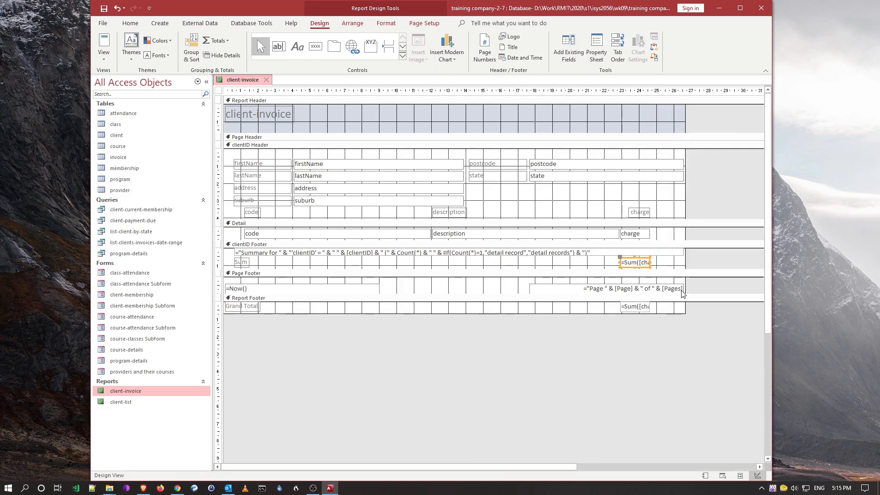
click(632, 262)
click(631, 308)
shift+click(623, 264)
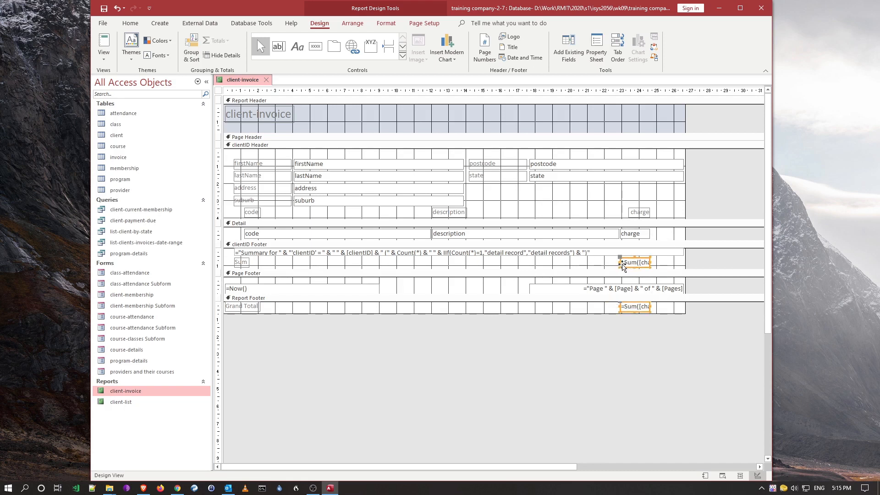
drag(606, 263, 619, 261)
- Preview the report in Report View for client ID 12
click(104, 46)
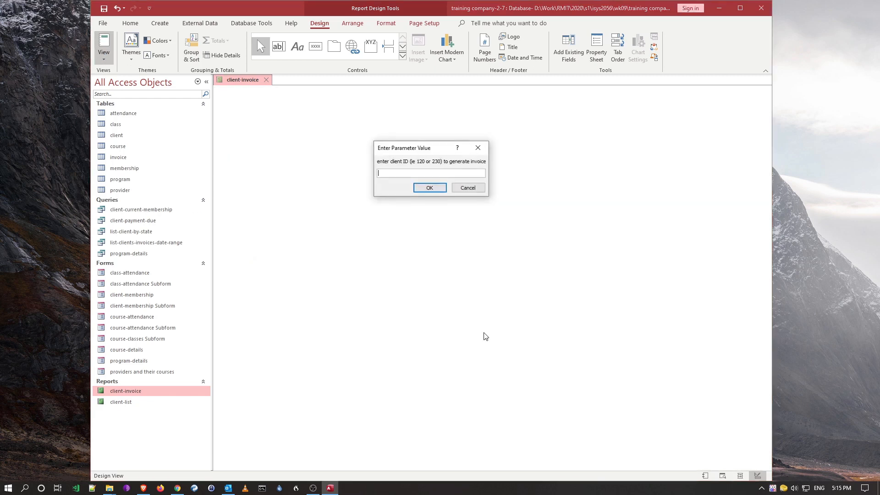
text(12)
click(430, 188)
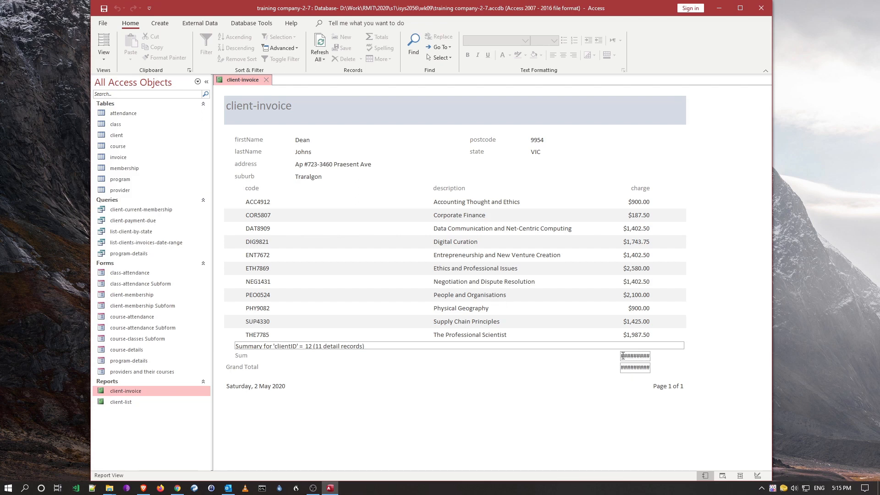
- In Layout View, widen the Sum and Grand Total boxes so $16,031.25 displays
click(104, 41)
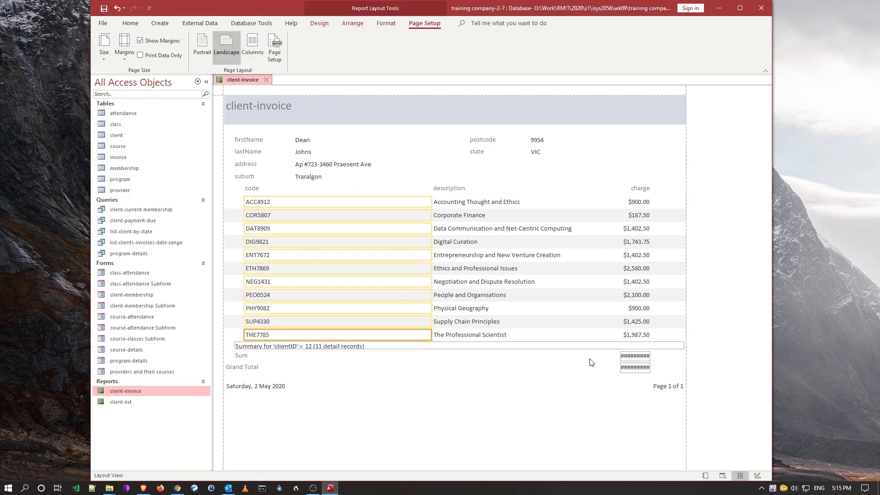
click(627, 357)
shift+click(632, 368)
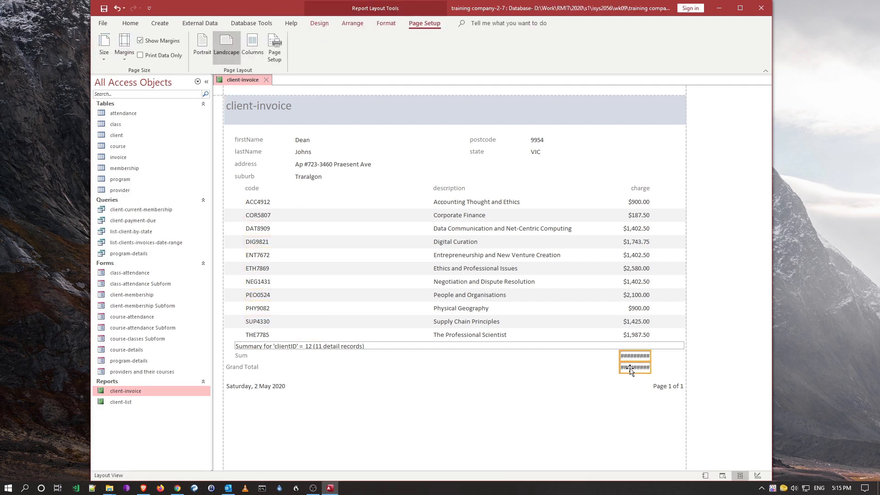
drag(620, 357, 605, 358)
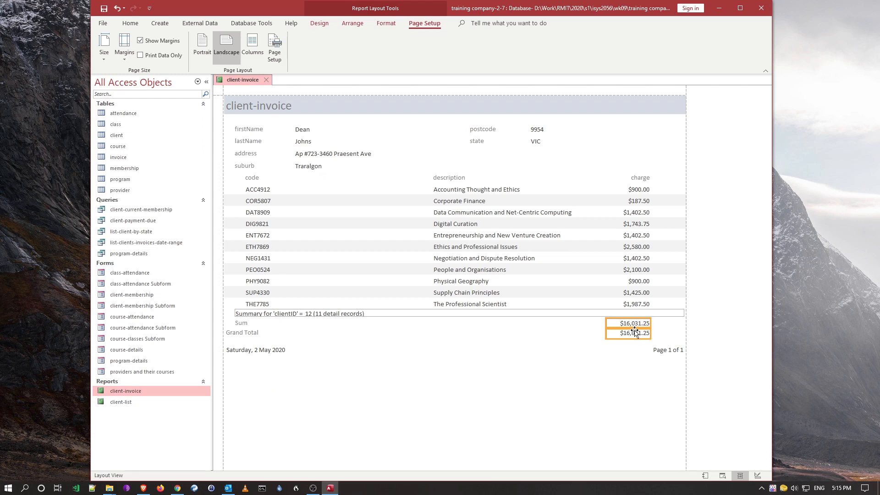
click(584, 333)
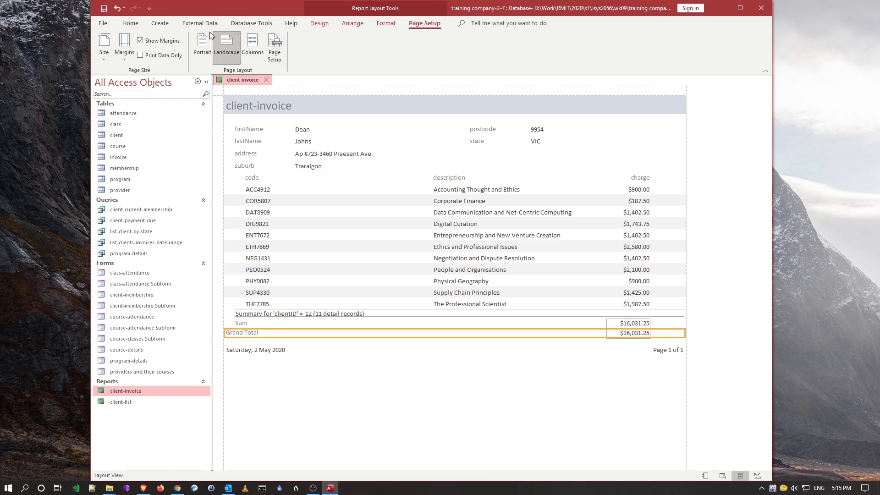
click(130, 25)
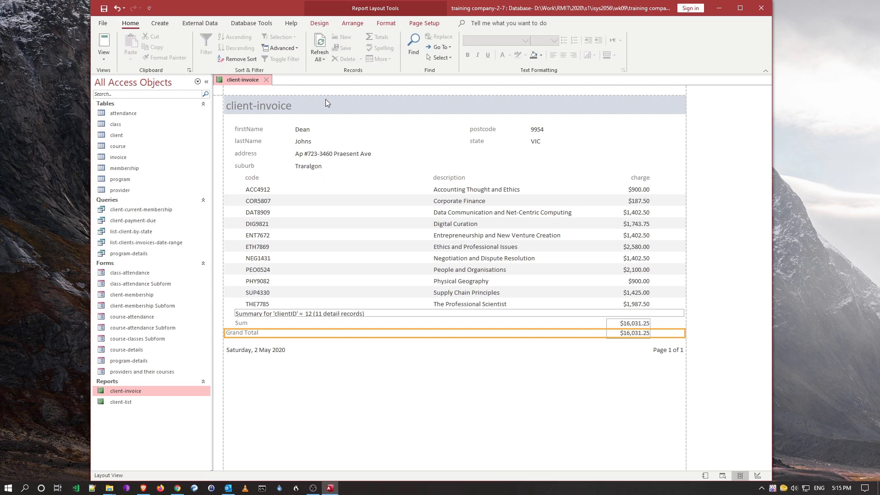
click(105, 57)
- Return to Design View, move the postcode label and box left, then undo the move
click(130, 143)
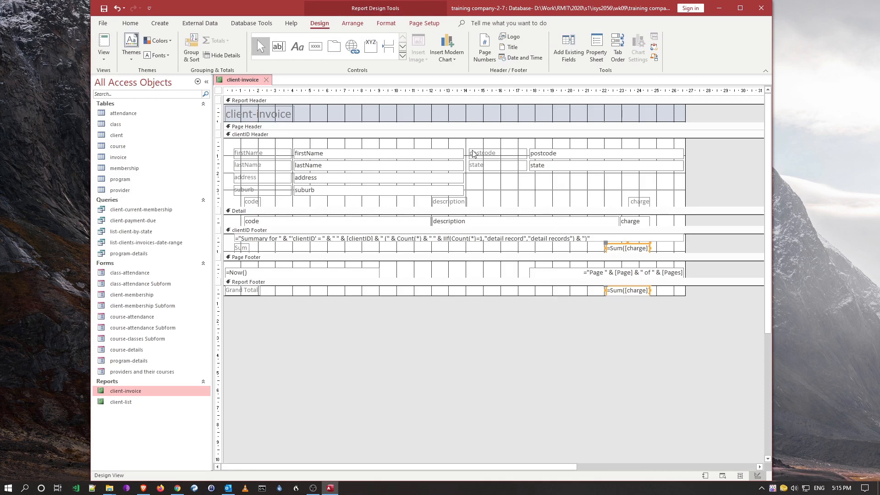
click(485, 153)
click(509, 166)
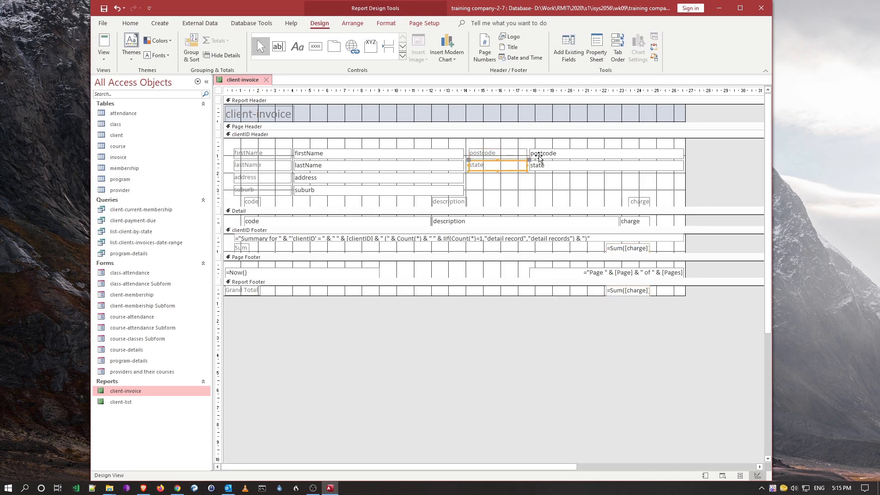
click(501, 154)
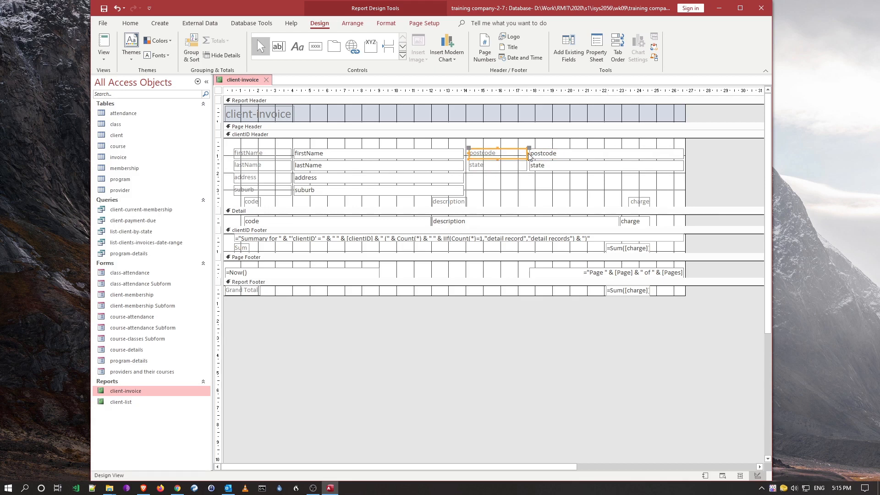
drag(526, 155, 511, 154)
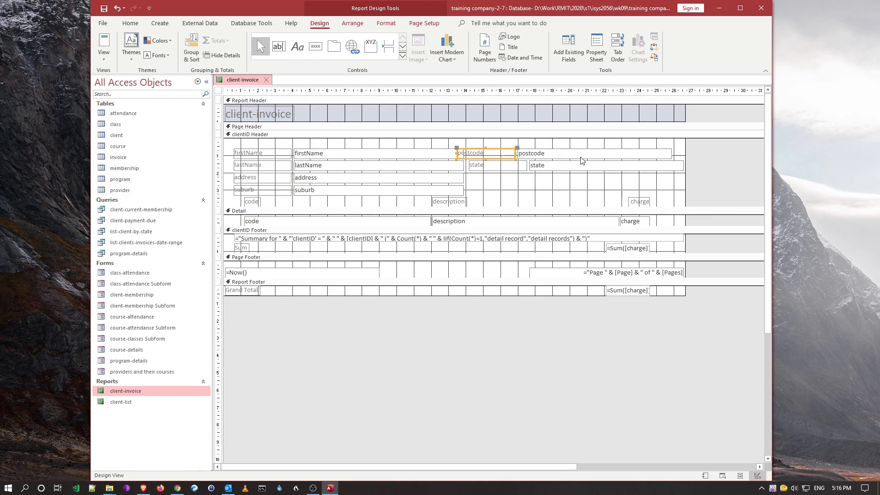
key(ctrl+z)
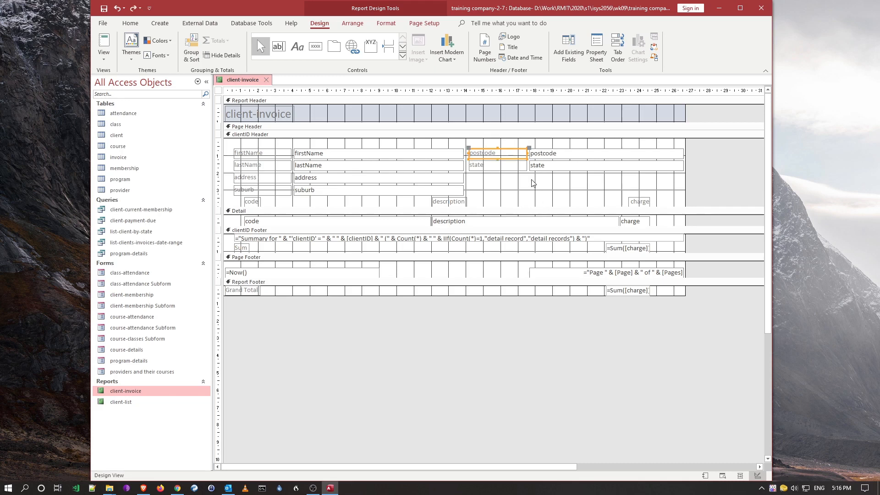
- Browse the Arrange and Format ribbon commands and inspect the postcode label's shortcut menu
click(354, 24)
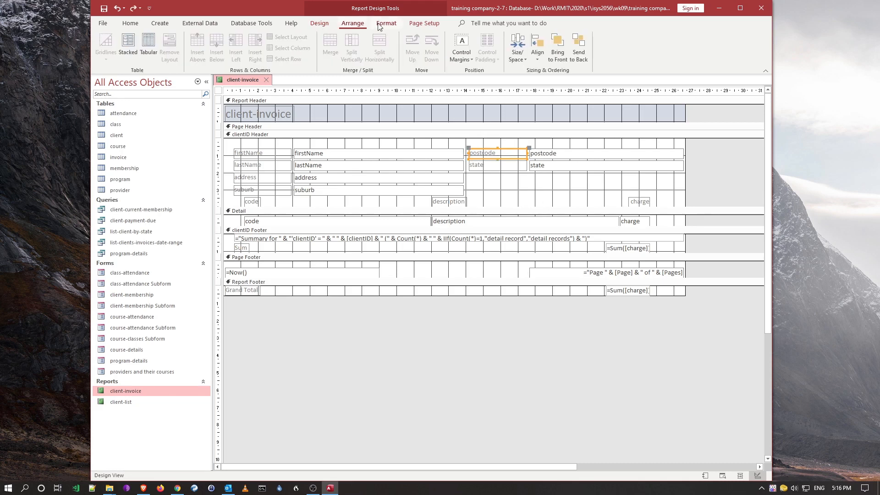
click(385, 24)
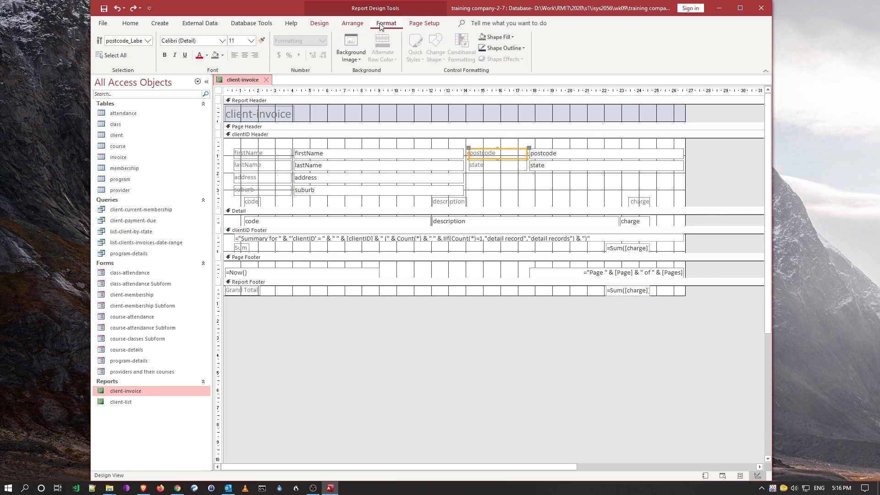
click(353, 23)
click(320, 23)
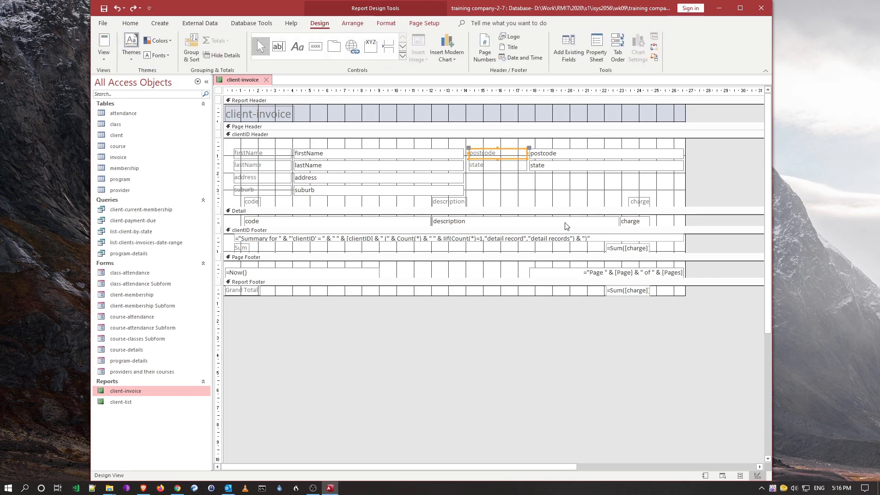
right_click(484, 151)
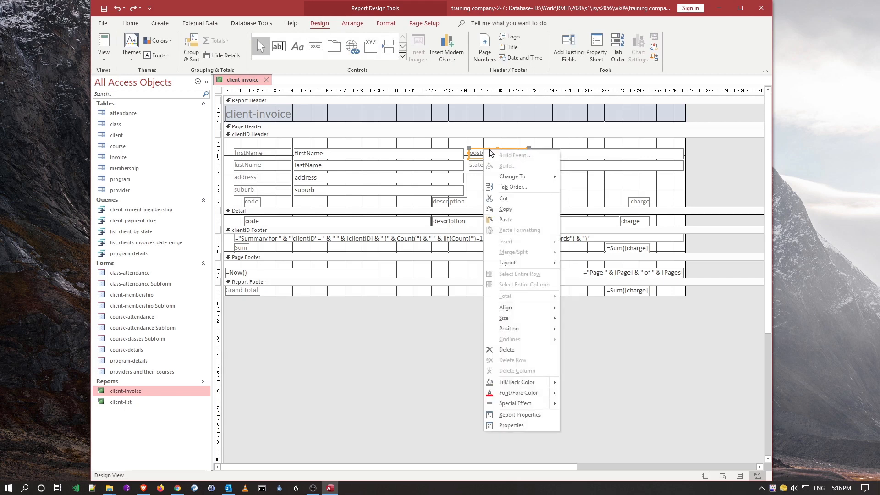
mouse_move(525, 263)
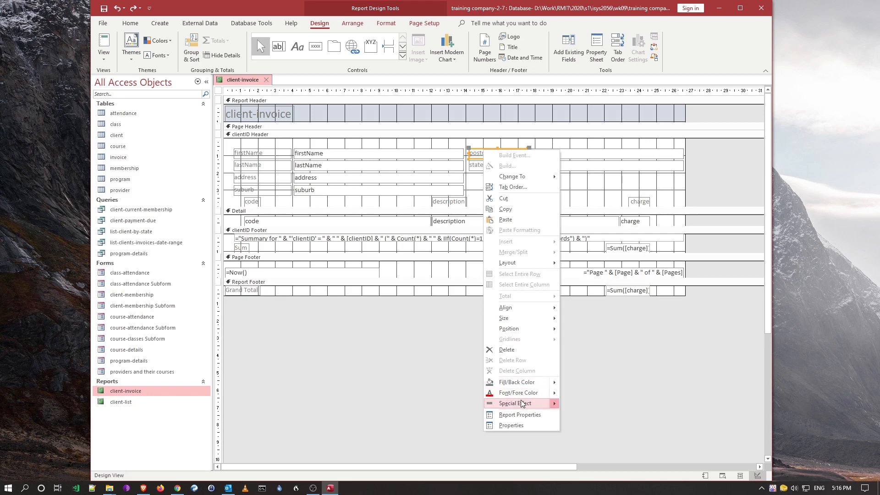
click(449, 309)
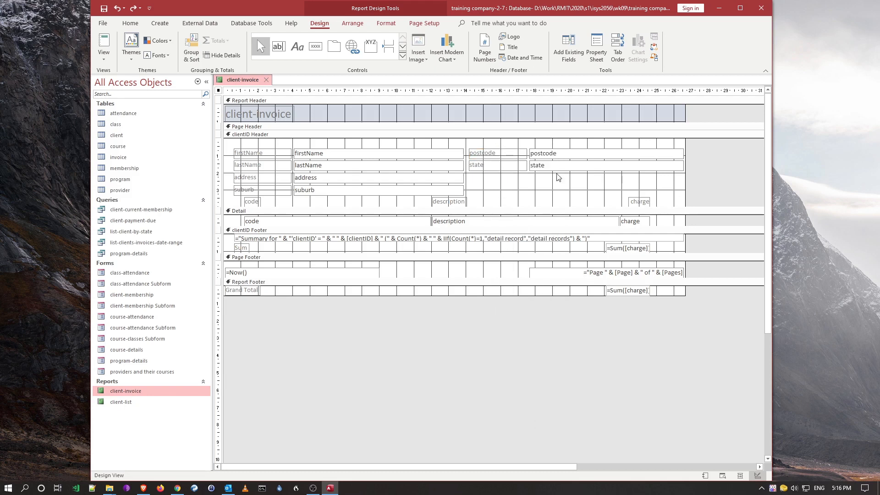
- Give the postcode text box the sunken special effect
click(535, 155)
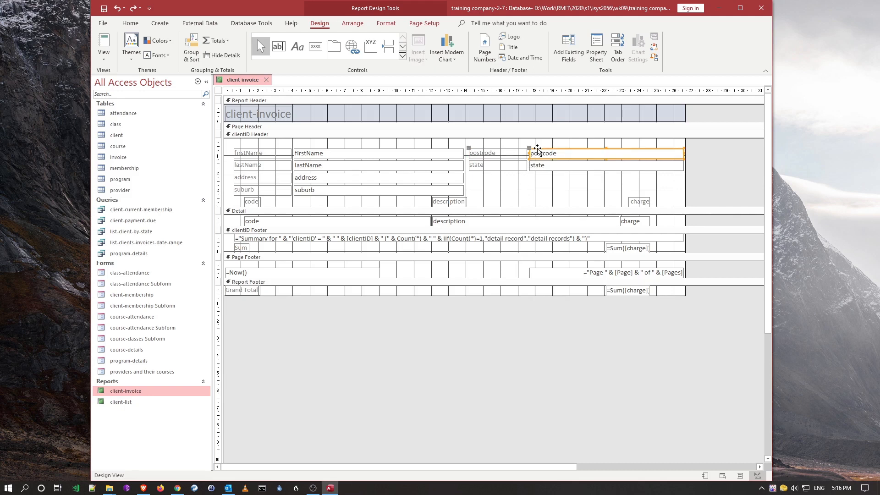
right_click(538, 150)
mouse_move(580, 439)
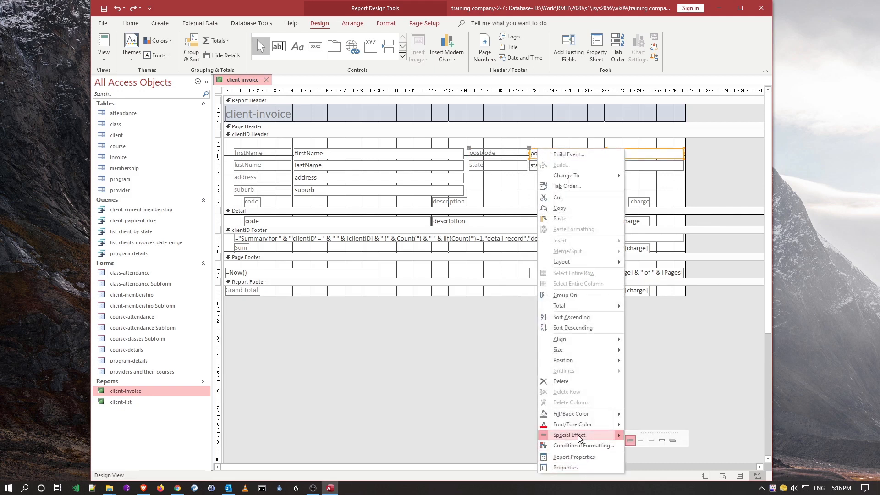
click(652, 441)
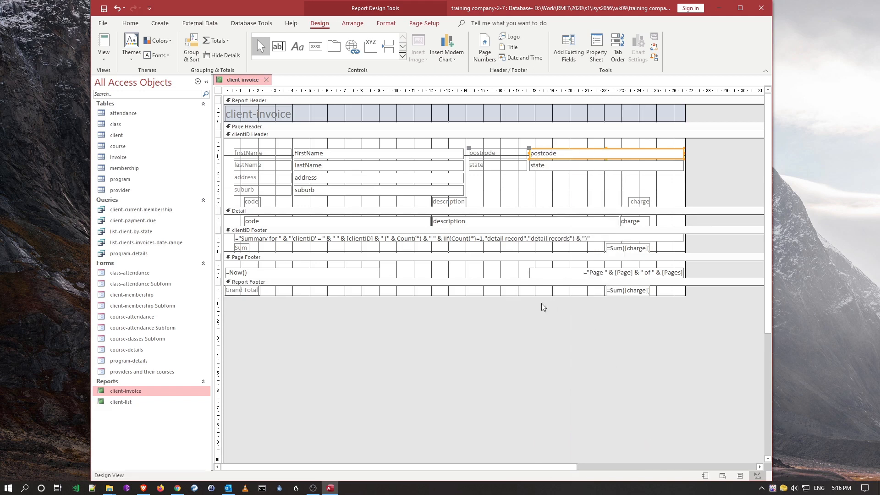
click(112, 41)
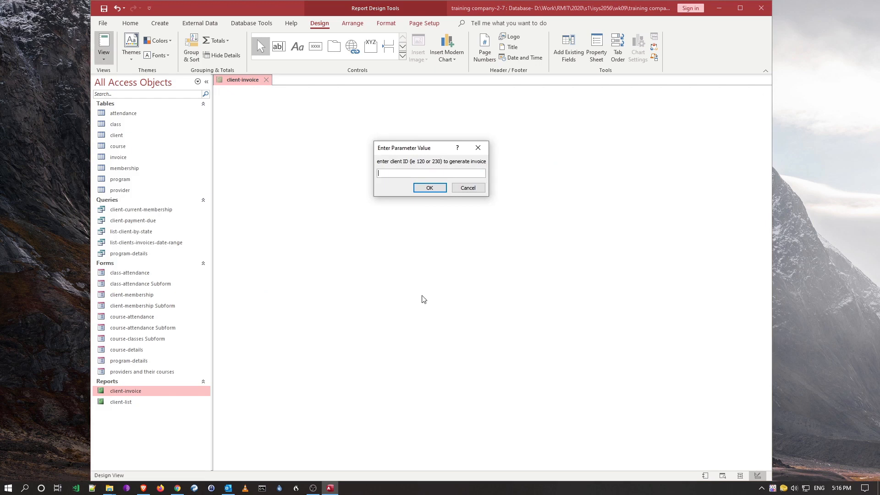
- Preview client 12's invoice and check the bordered postcode value
text(12)
key(Return)
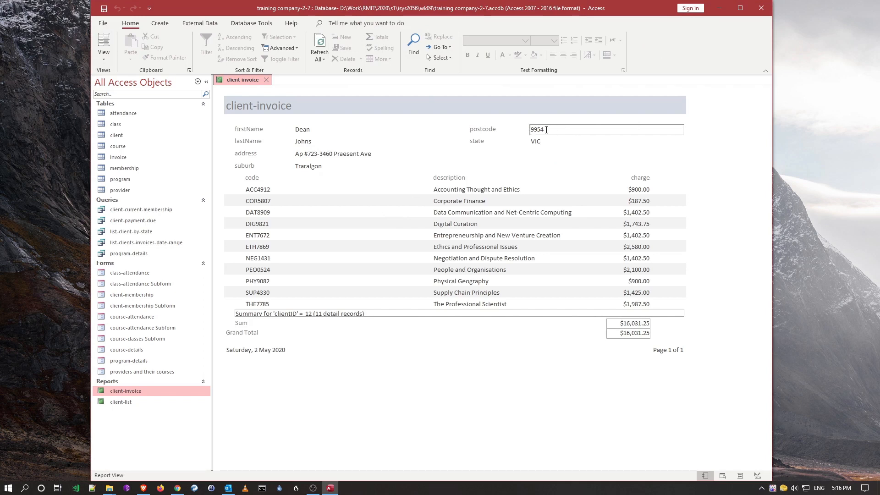
double_click(546, 129)
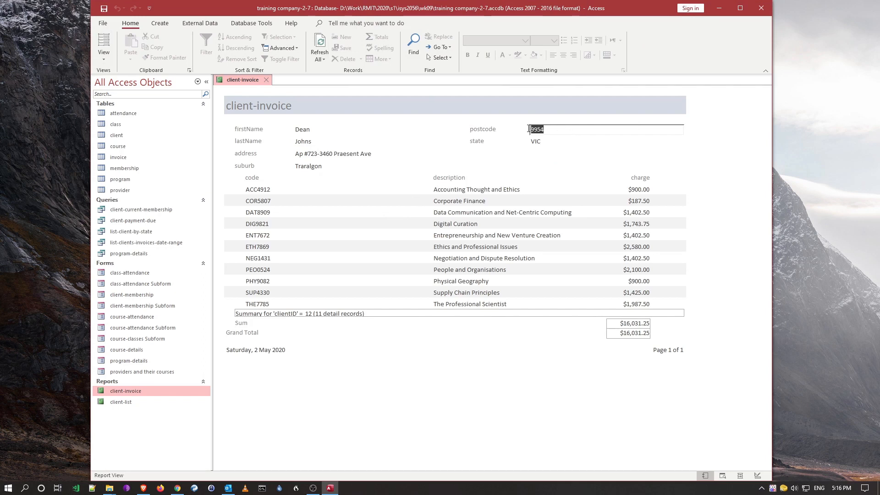
click(552, 143)
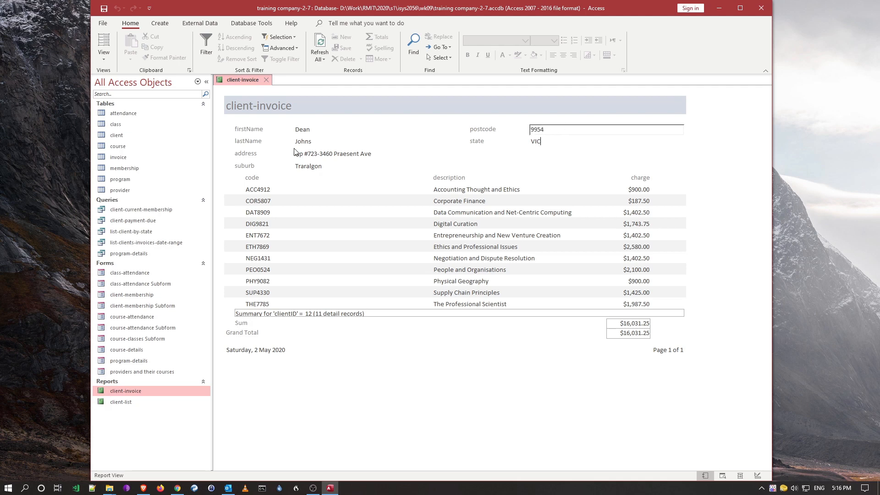
- Switch the report through Layout View into Design View
click(104, 54)
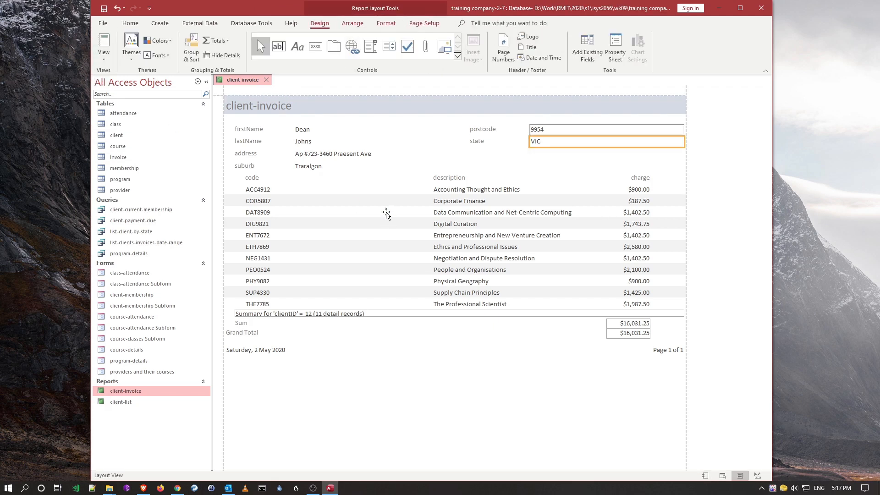
click(105, 58)
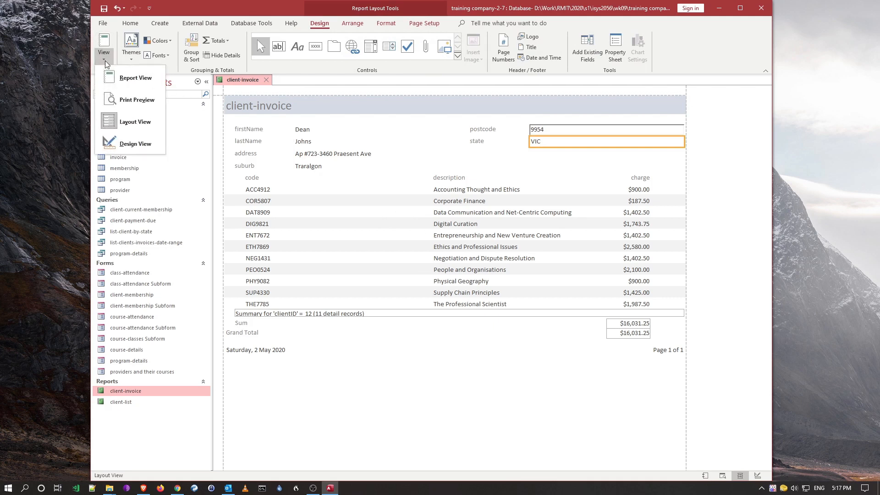
click(135, 144)
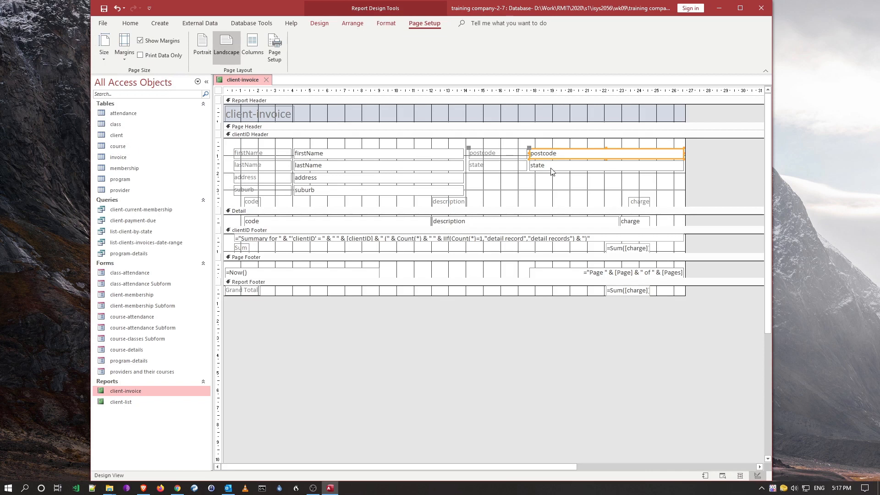
- Make the clientID Header taller and draw a line under the code, description and charge headings
click(481, 205)
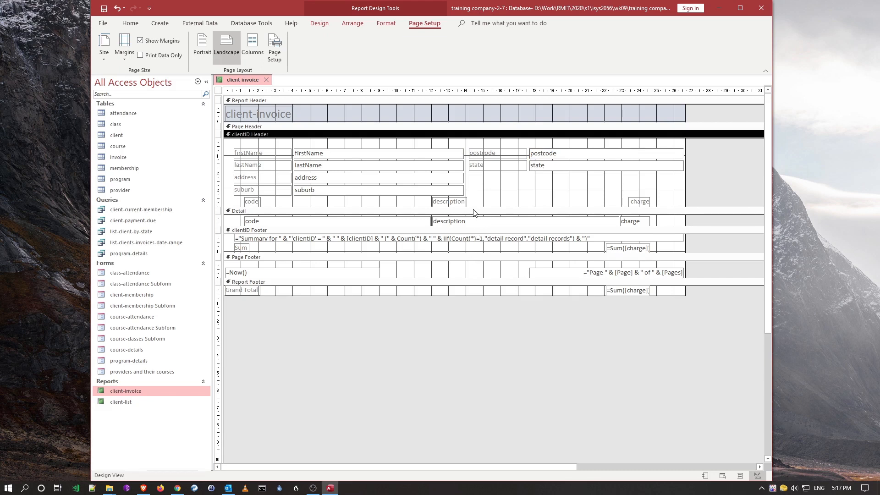
drag(472, 206, 473, 222)
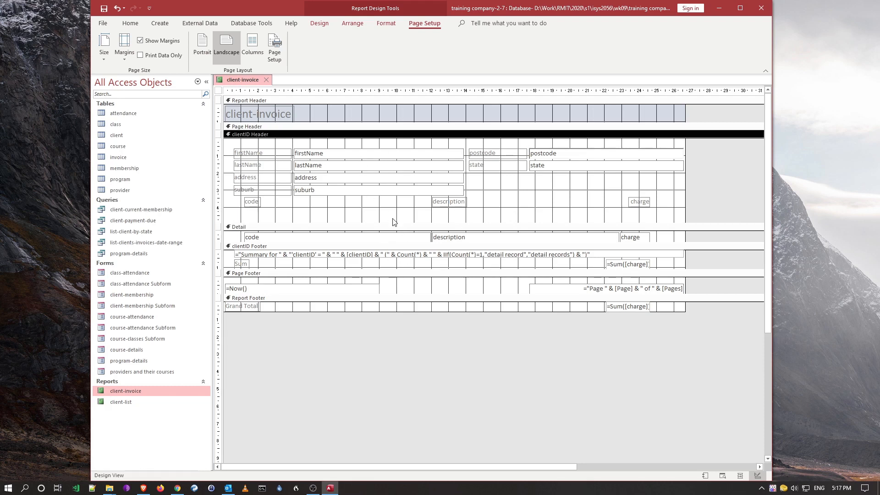
click(319, 25)
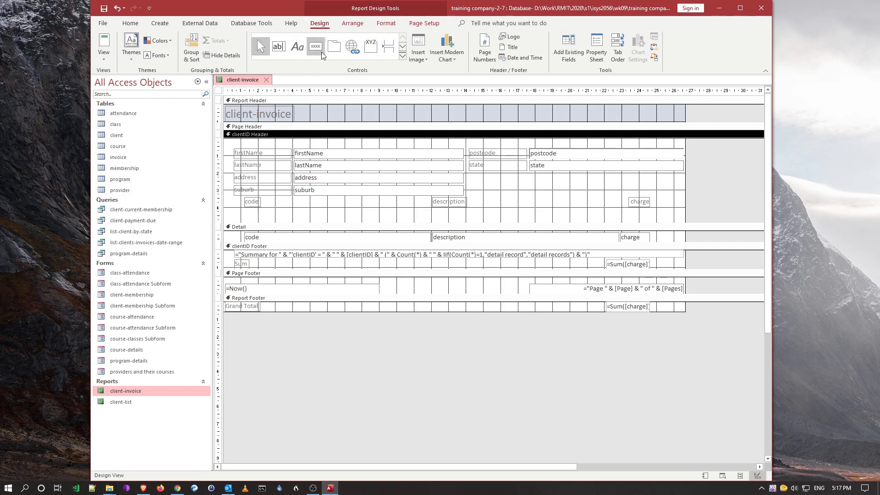
click(403, 49)
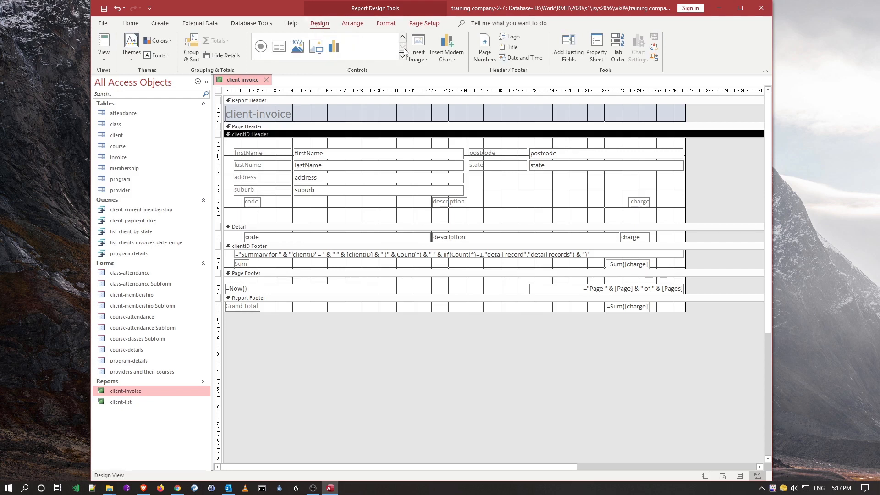
click(402, 38)
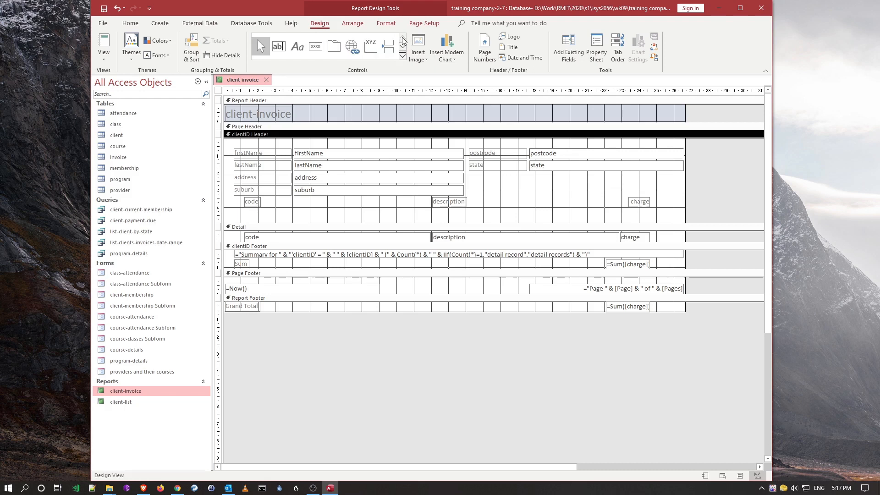
click(402, 49)
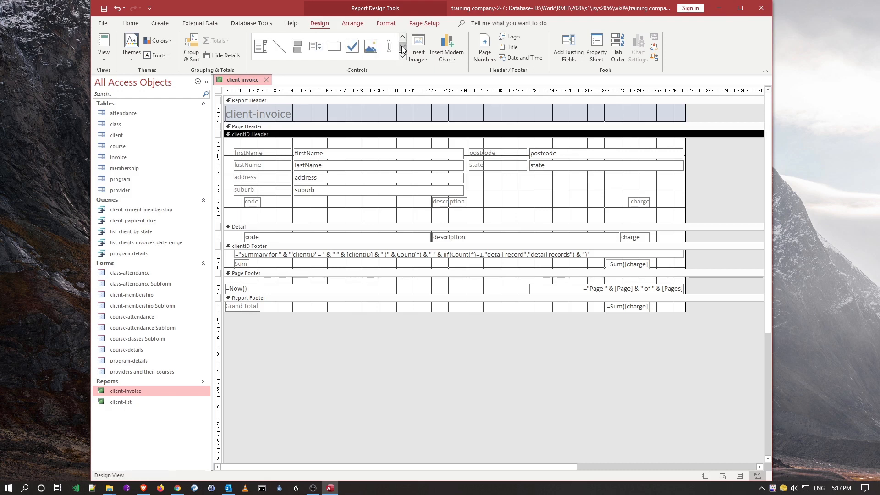
click(279, 45)
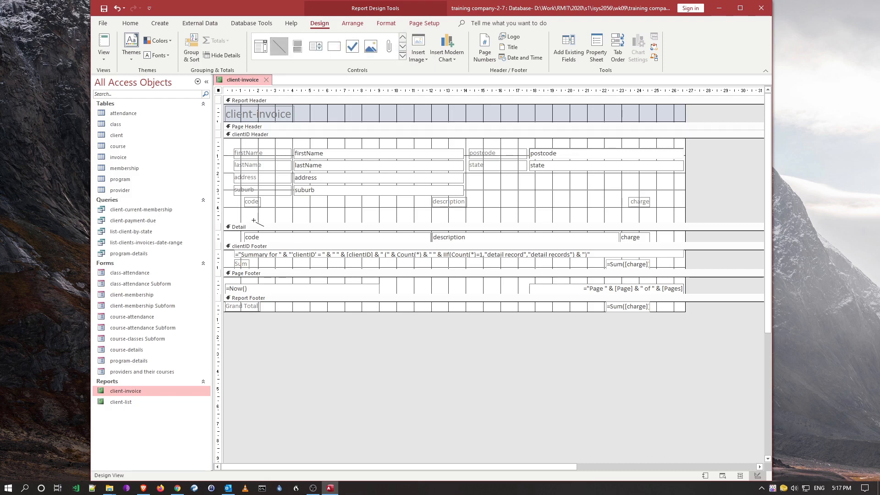
drag(226, 215, 678, 214)
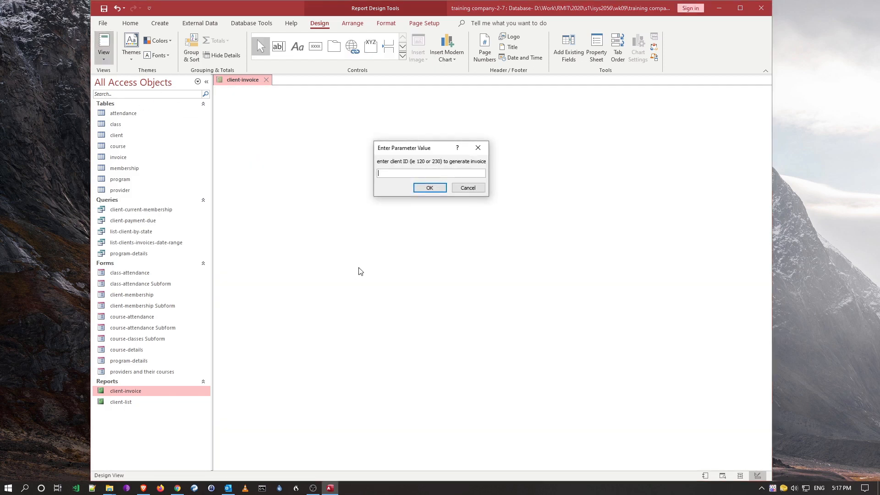
- Preview client 12's invoice to check the heading line, then return to Design View
text(12)
key(Return)
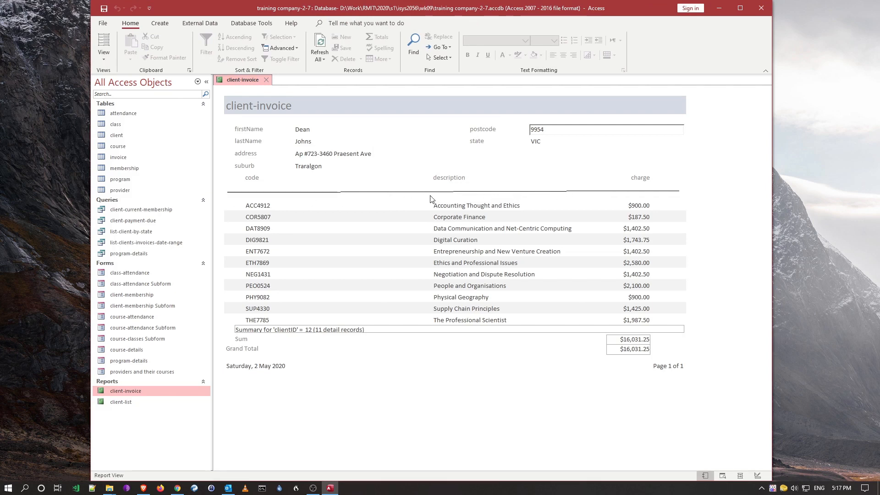
click(103, 59)
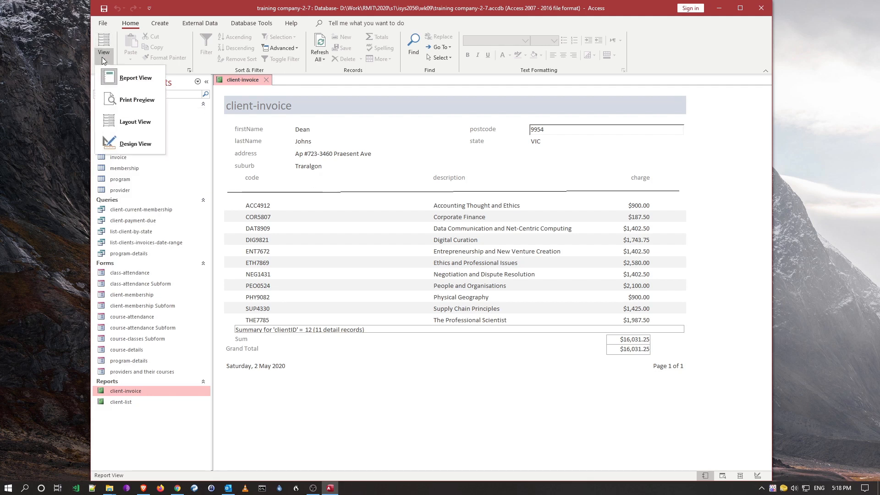
click(133, 143)
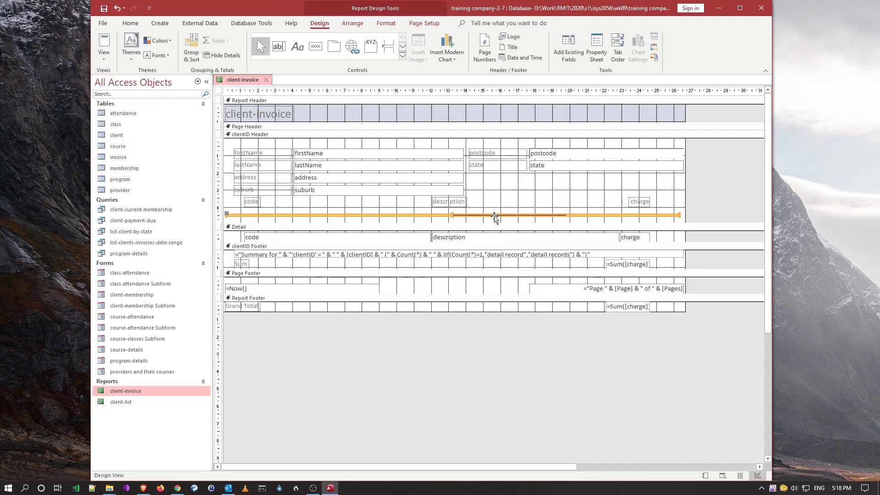
drag(677, 215, 681, 214)
right_click(665, 217)
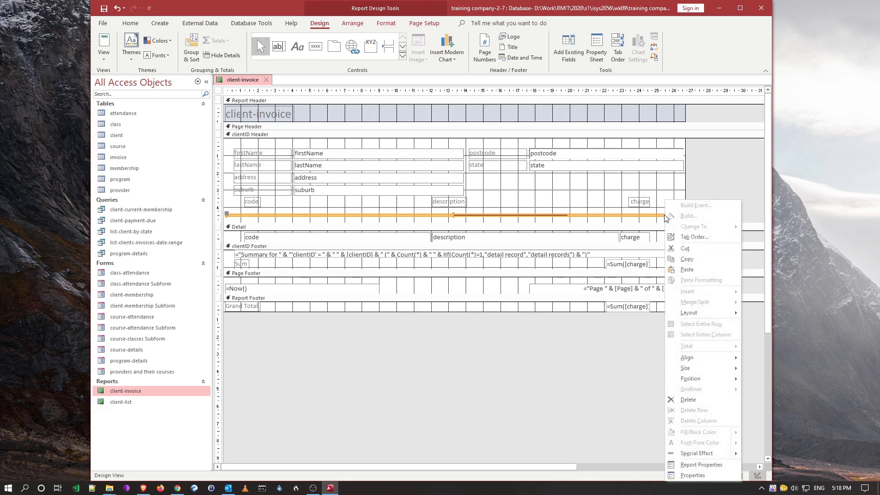
click(693, 475)
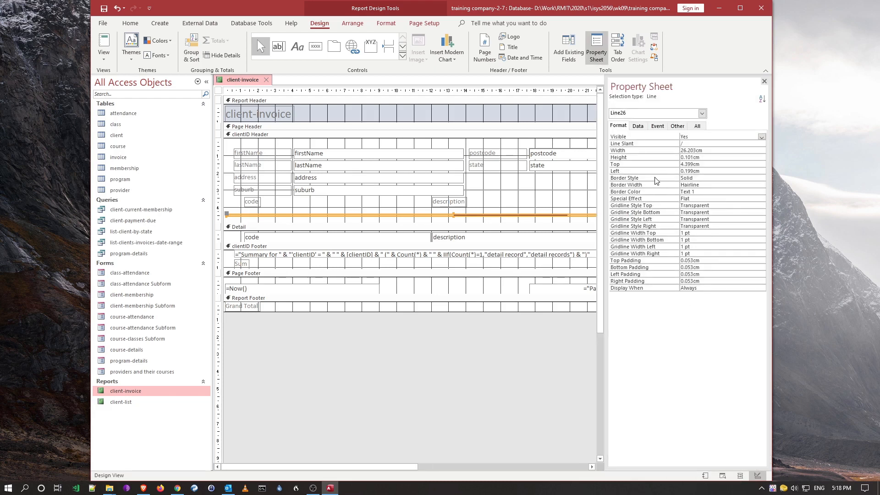
click(709, 152)
click(710, 156)
click(702, 177)
click(706, 185)
click(513, 213)
click(764, 81)
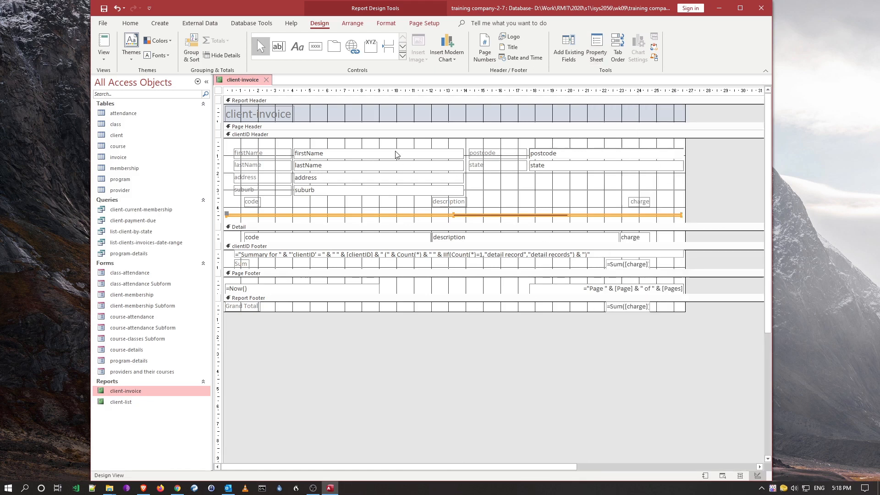
click(440, 295)
- Heighten the Page Footer, add a label with the author's name and student ID below =Now(), and preview
drag(440, 295, 436, 322)
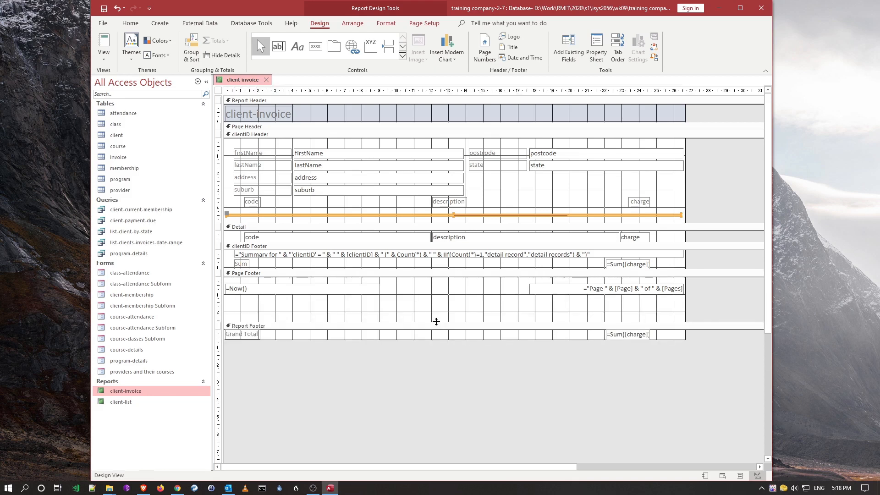
click(290, 303)
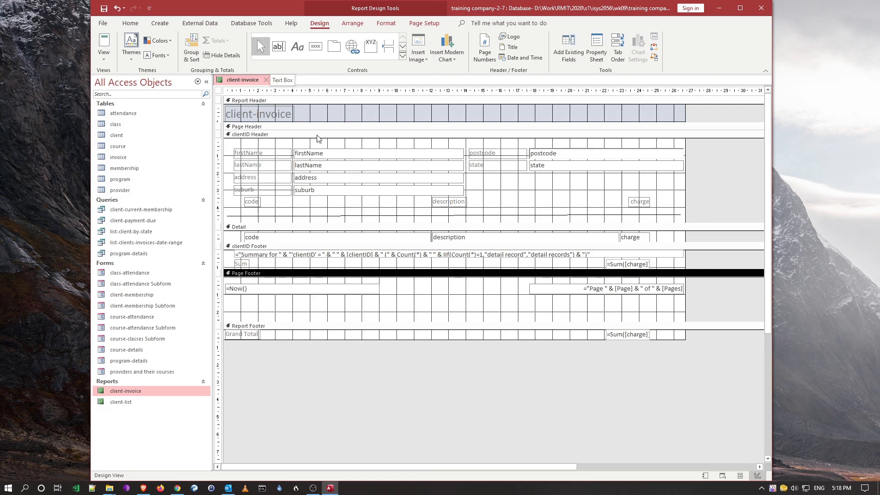
click(298, 48)
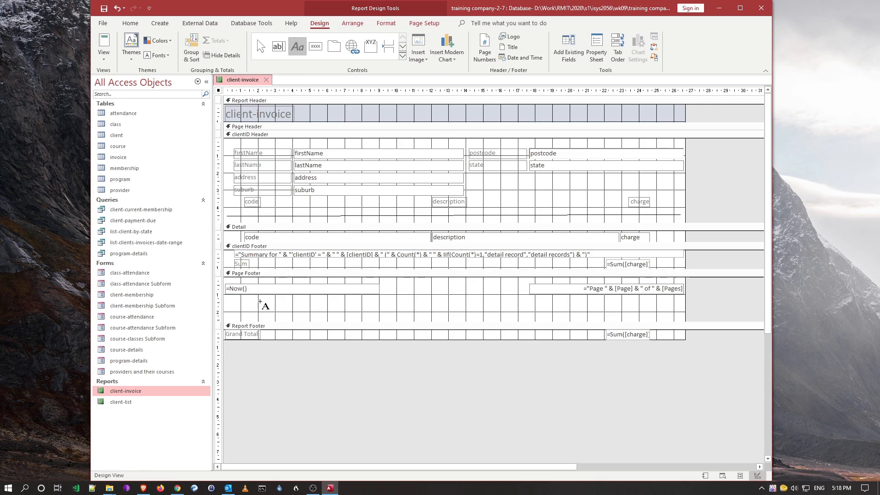
mouse_move(231, 298)
mouse_down()
mouse_move(248, 314)
mouse_move(353, 311)
mouse_up()
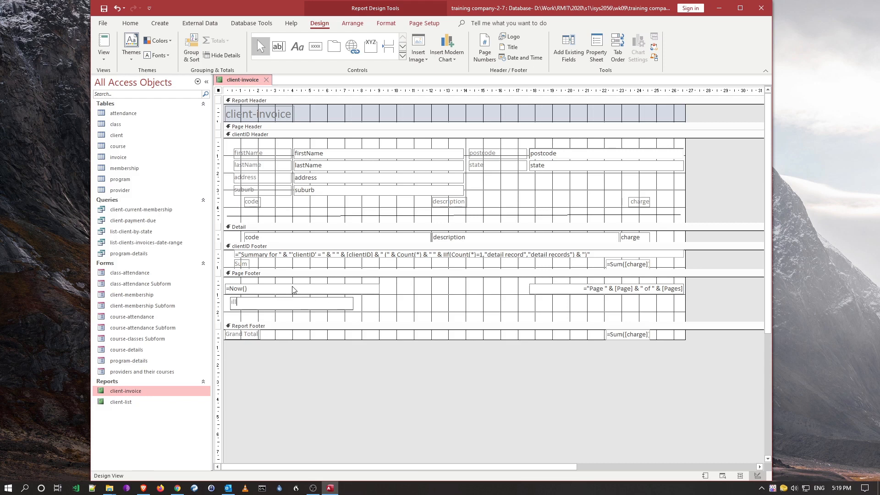
click(104, 43)
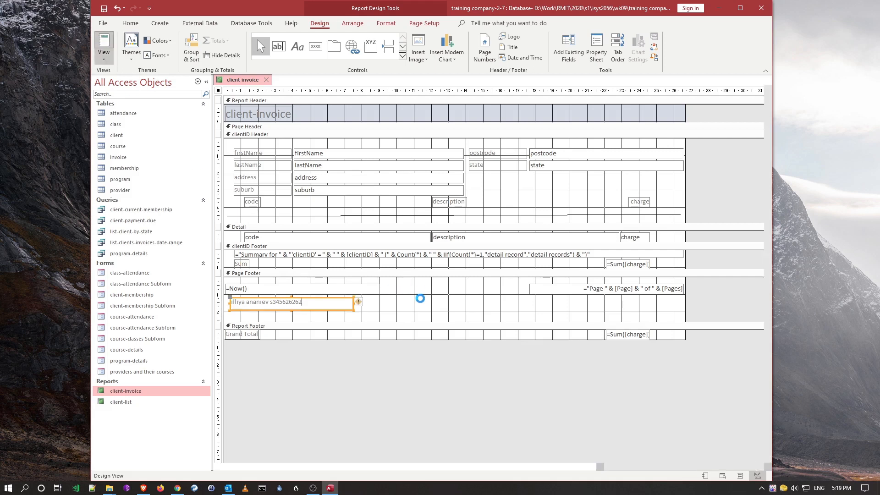
- Enter client 12 to preview its invoice with the footer label, then return to Design View
text(12)
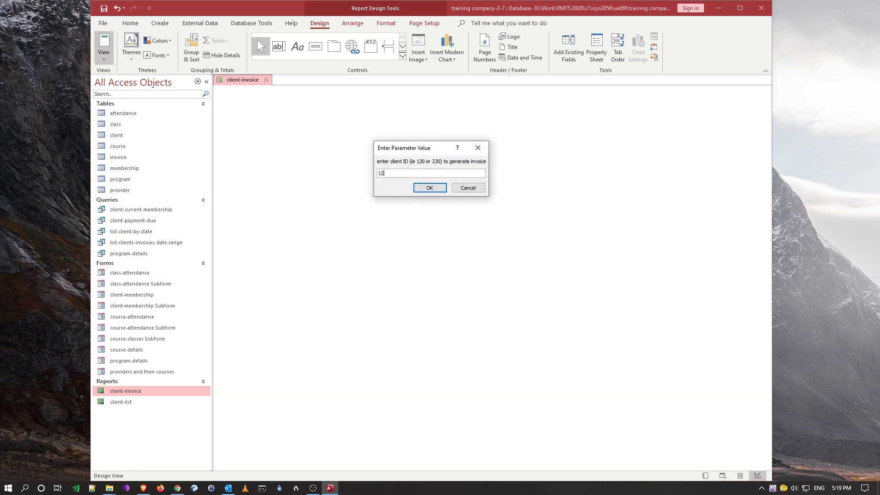
key(Return)
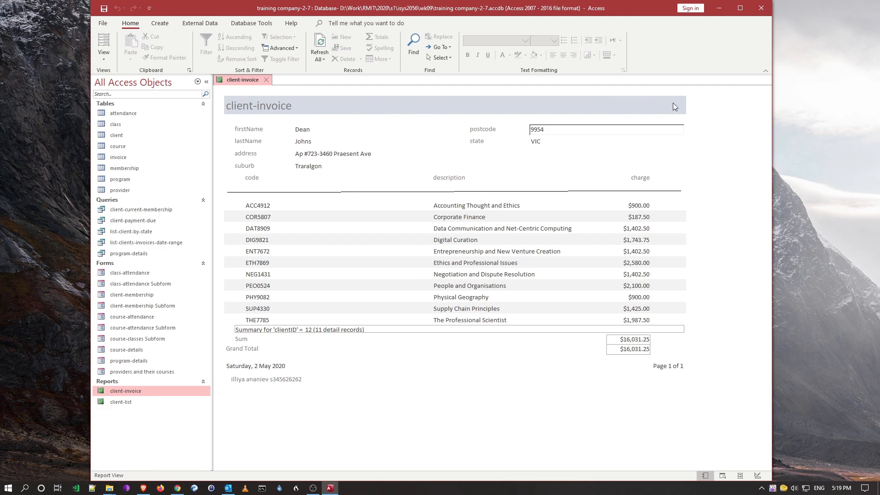
click(103, 54)
click(133, 144)
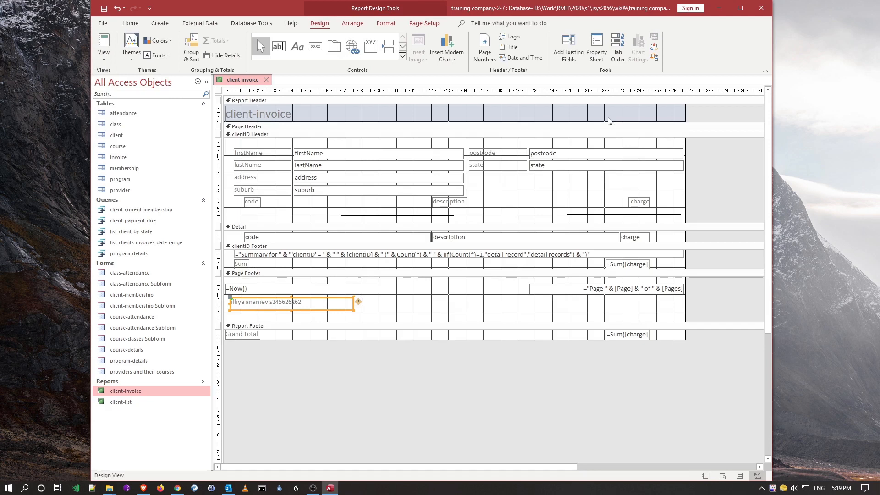
click(402, 47)
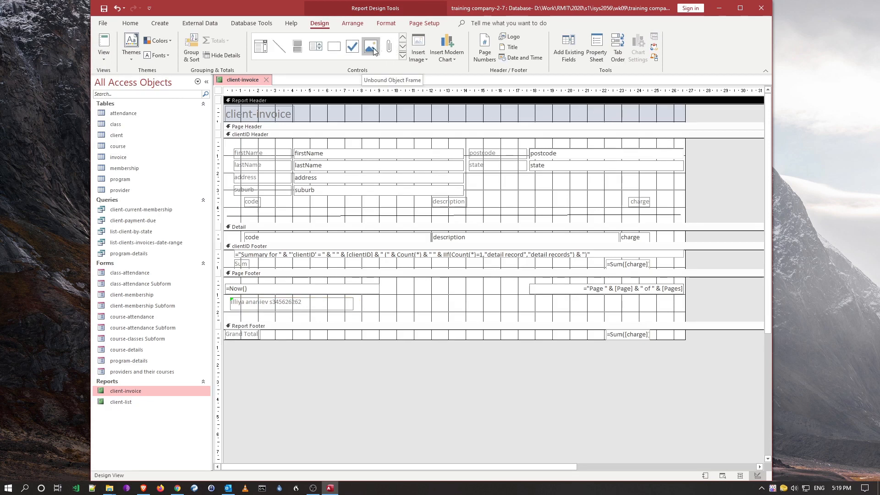
click(402, 46)
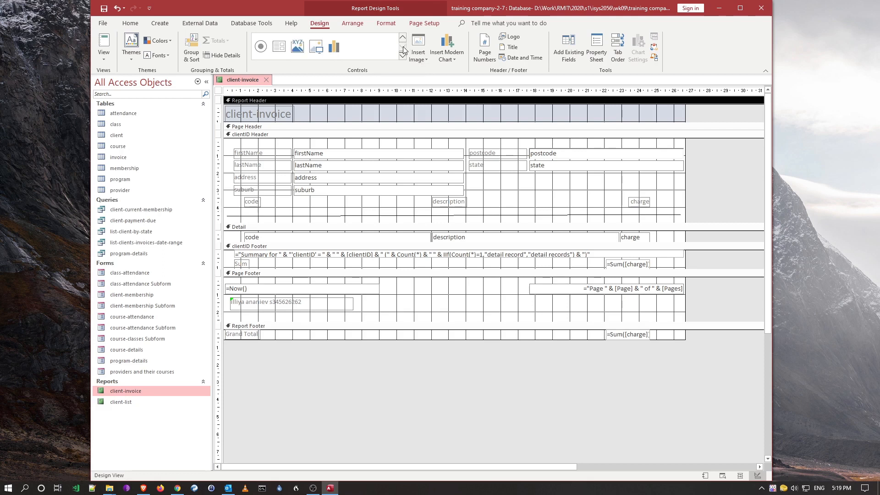